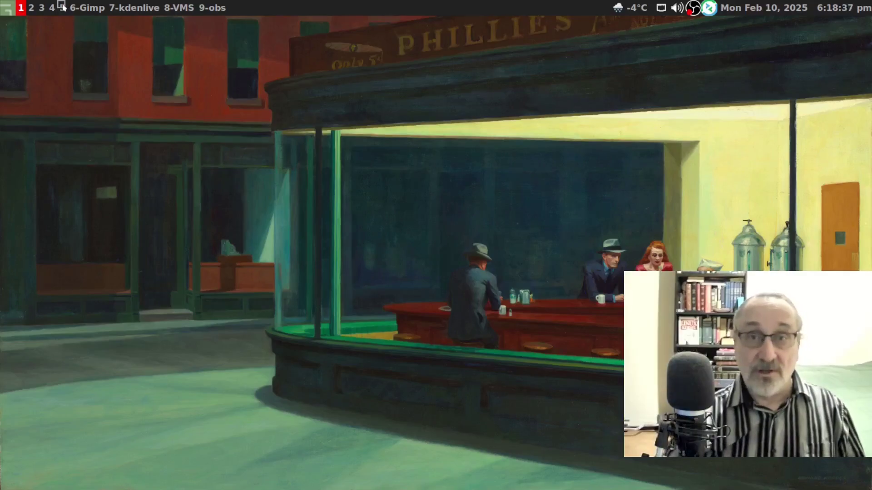
Switch to workspace 5, which runs the Windows 10 desktop
left_click(63, 7)
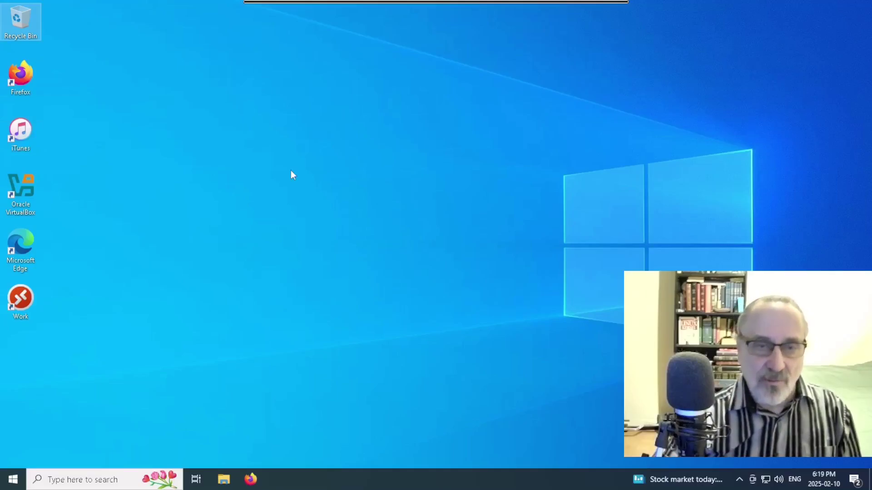
Launch Firefox on the GnuPG Download bookmark and scroll to the binary releases table
left_click(251, 479)
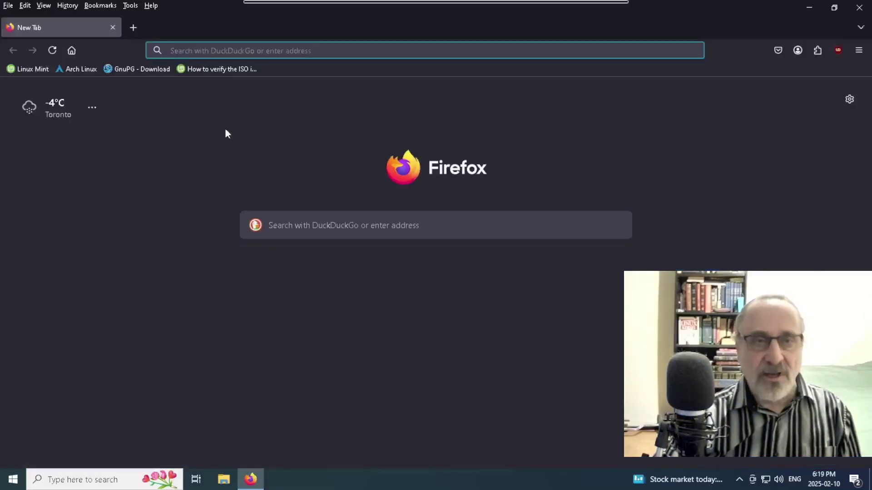
left_click(135, 67)
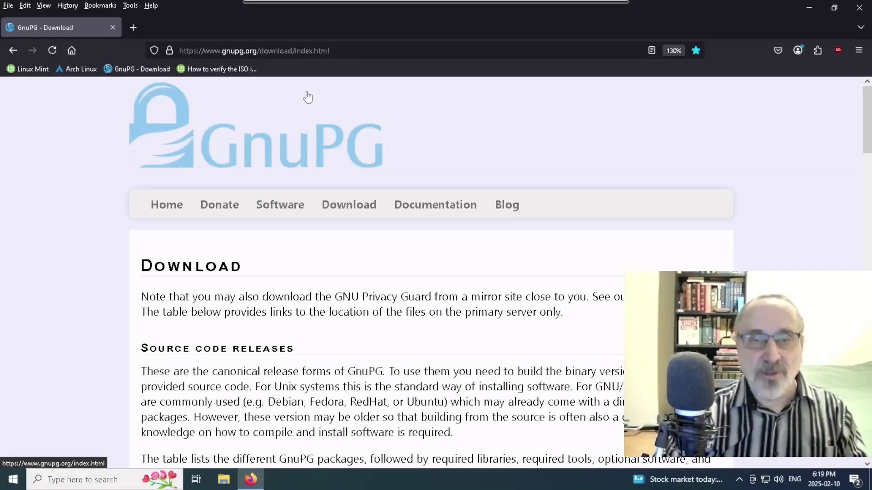
mouse_move(342, 201)
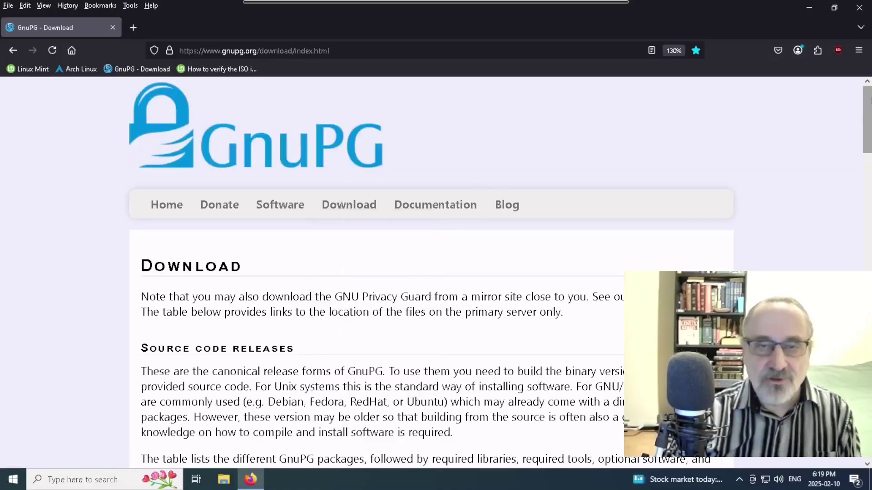
scroll(431, 272, "down", 8)
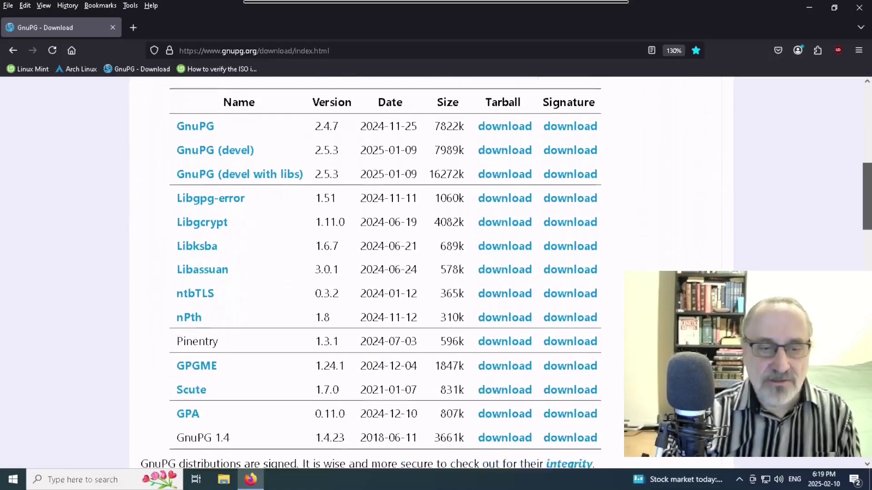
scroll(432, 272, "down", 10)
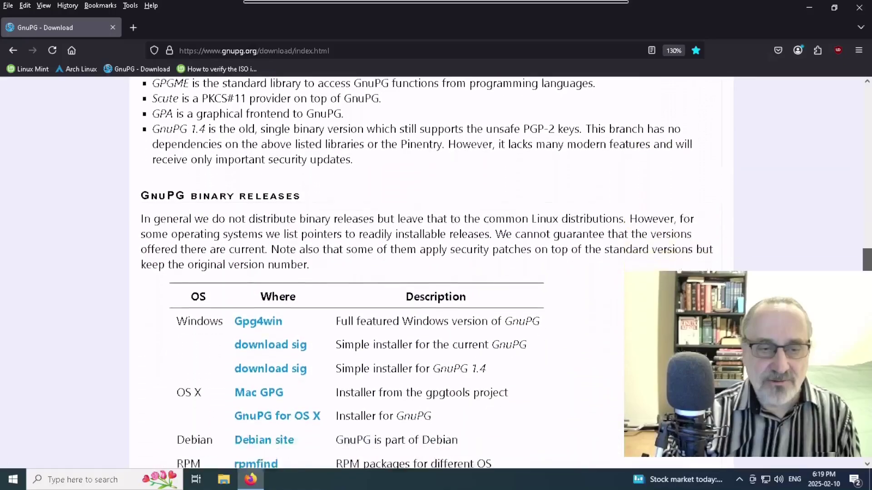
scroll(198, 172, "down", 4)
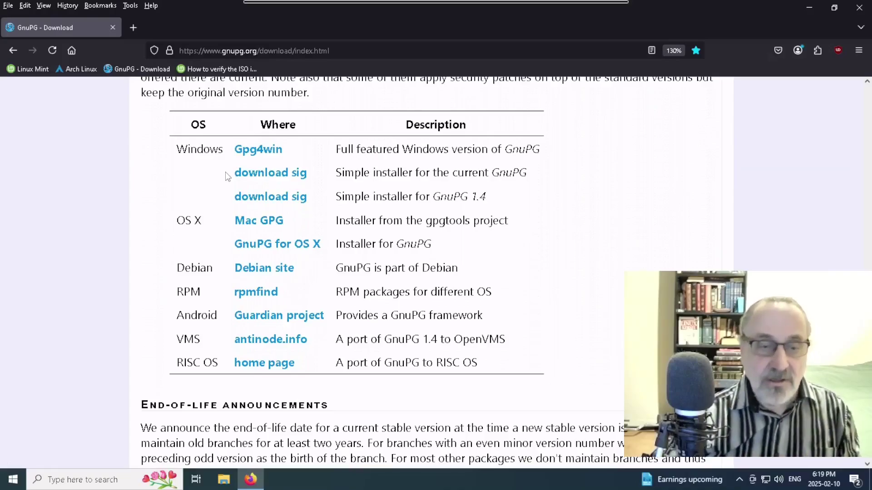
Check the GnuPG installer in Downloads, then bring up the Arch Linux home page in Firefox
left_click(224, 483)
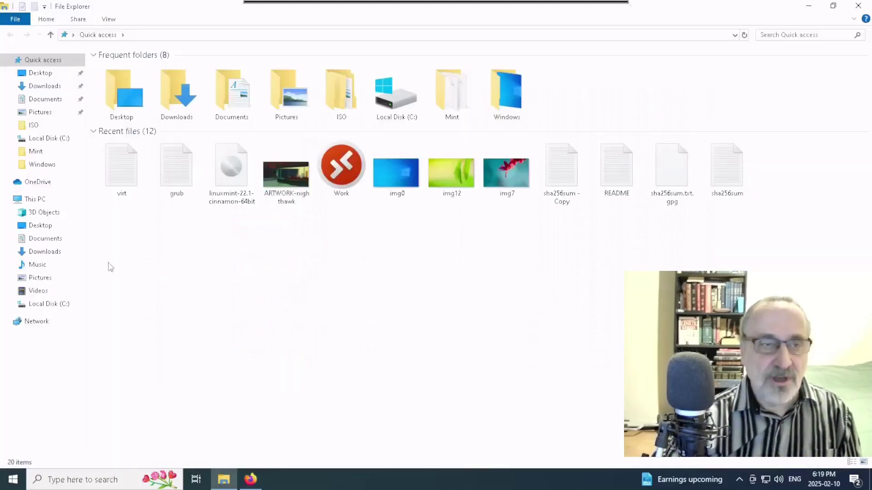
left_click(49, 86)
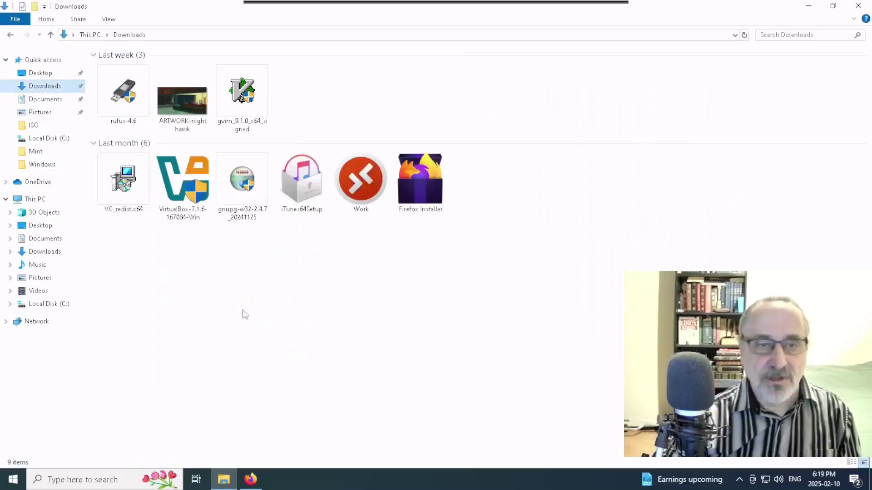
left_click(245, 190)
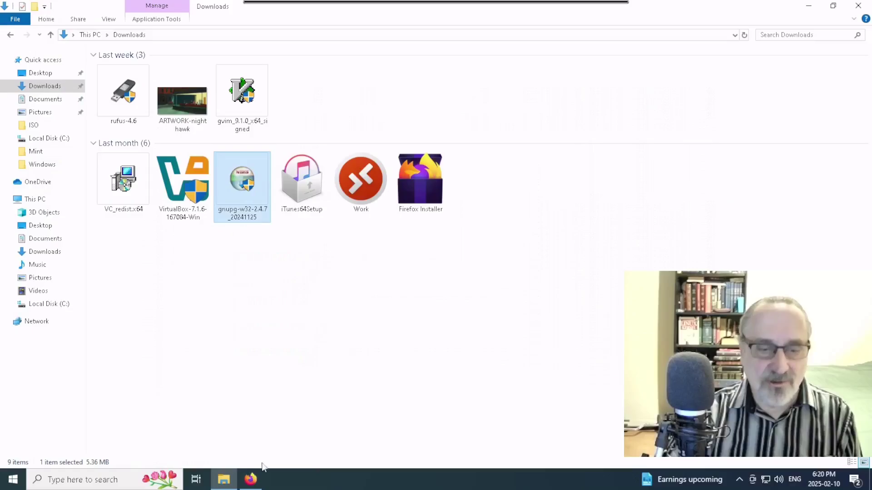
left_click(252, 480)
left_click(82, 70)
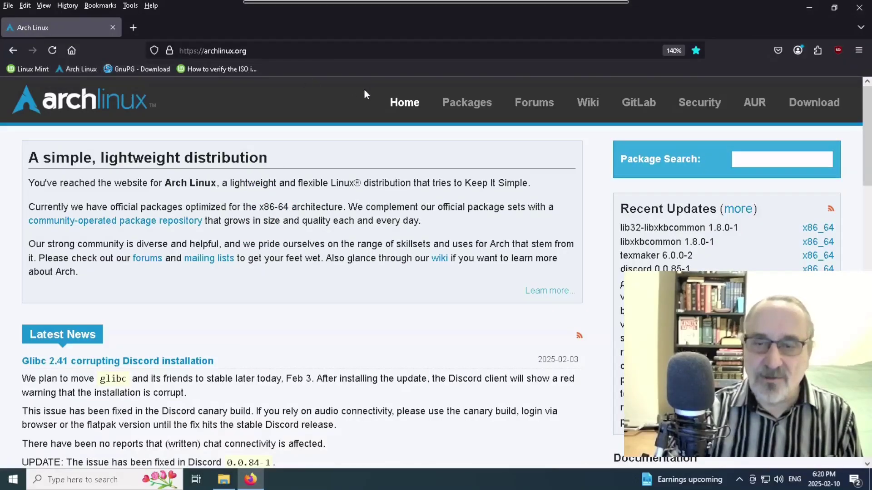
Go to the Arch Linux Download page and pick the constant.com United States mirror
left_click(818, 105)
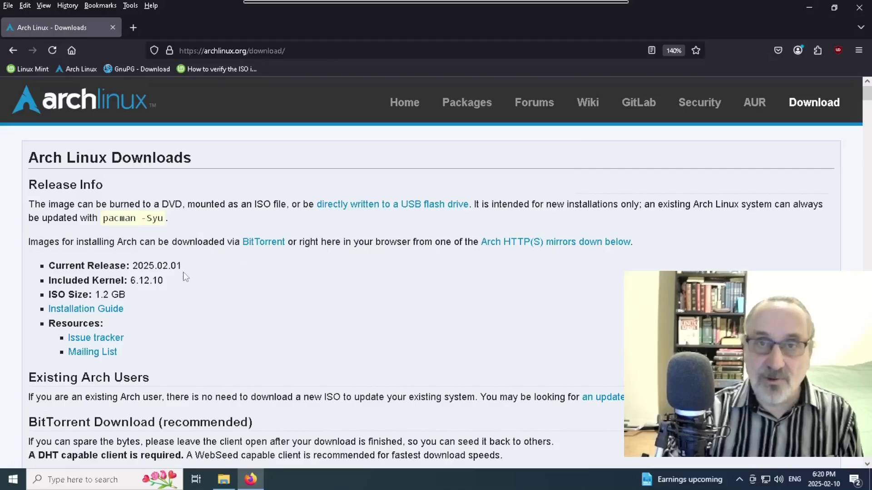
scroll(866, 106, "down", 2)
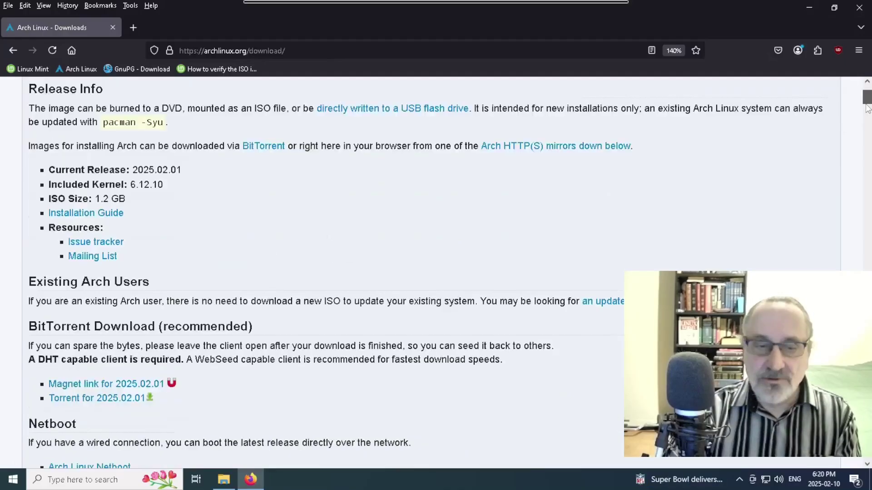
left_click_drag(866, 106, 866, 142)
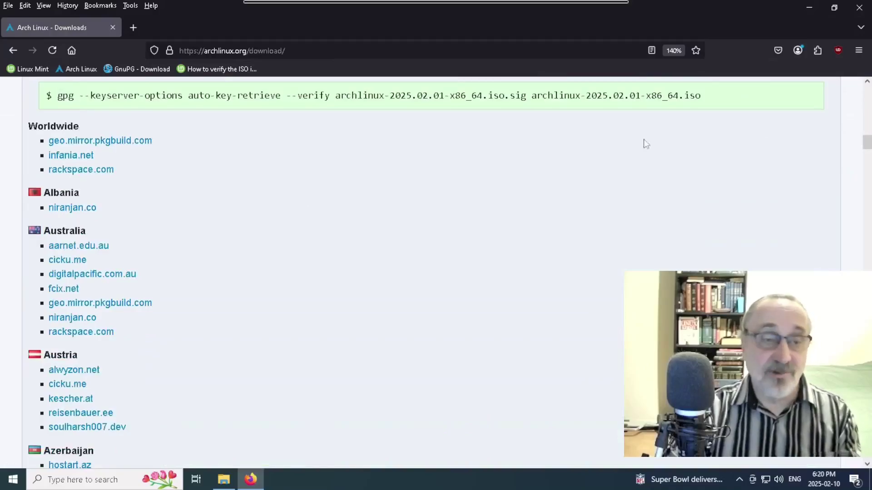
left_click_drag(860, 146, 859, 318)
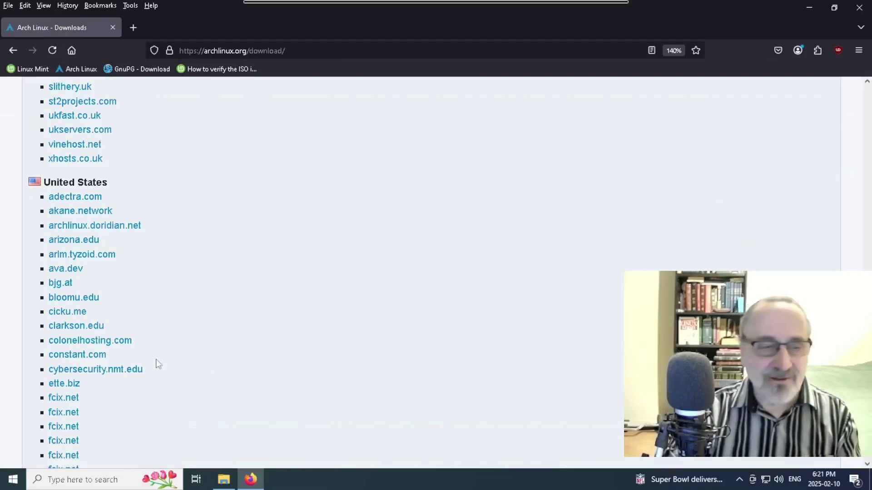
left_click(74, 359)
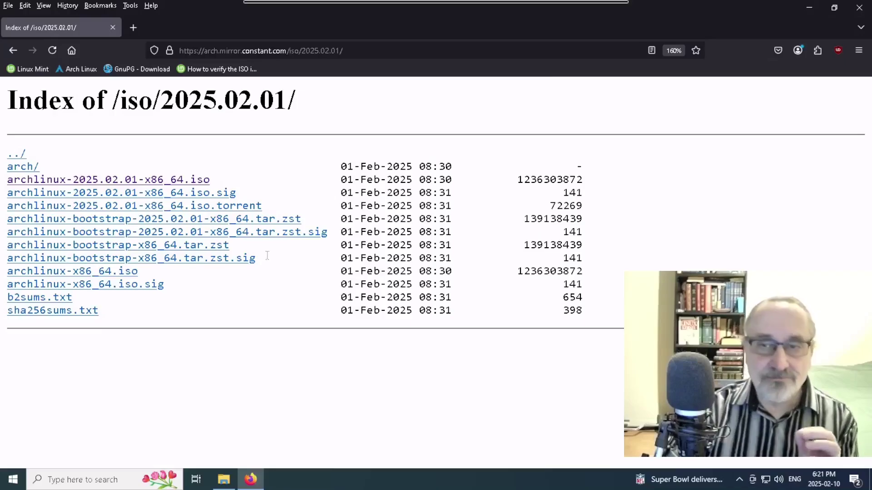
Download archlinux-2025.02.01-x86_64.iso, then go back to the Arch Linux Downloads page
left_click(131, 180)
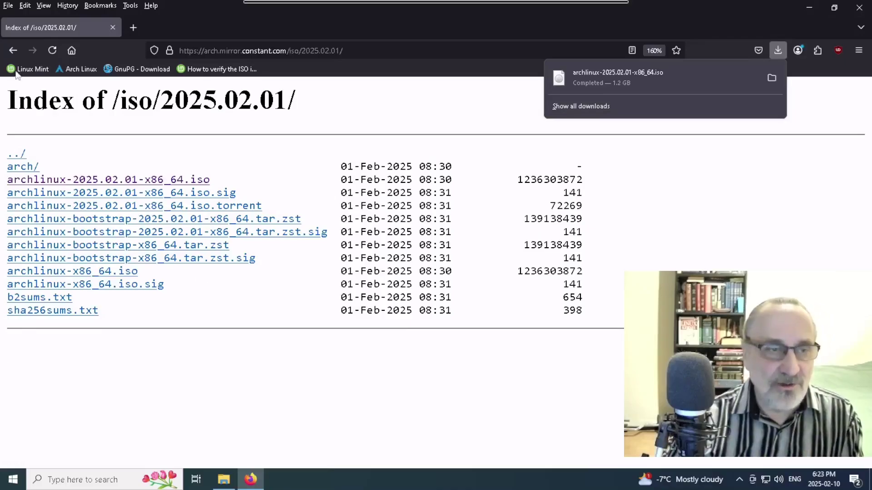
left_click(14, 52)
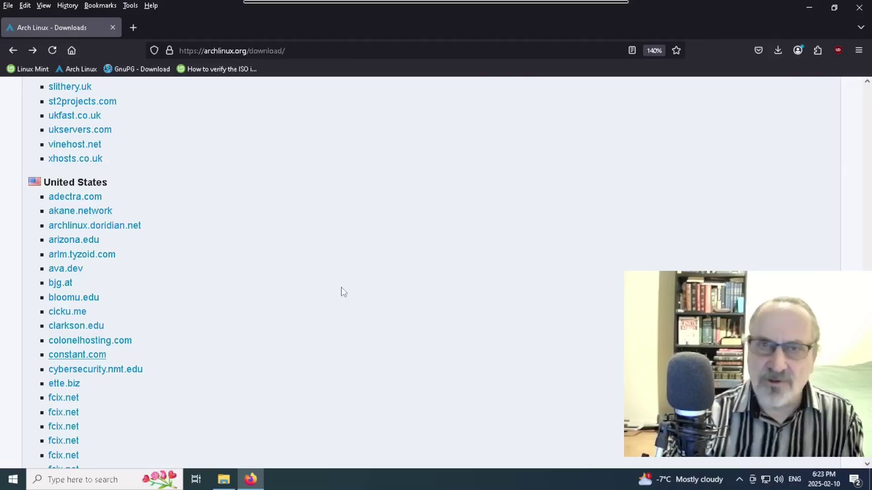
Download the ISO's PGP signature from the Checksums and signatures section
key("Home")
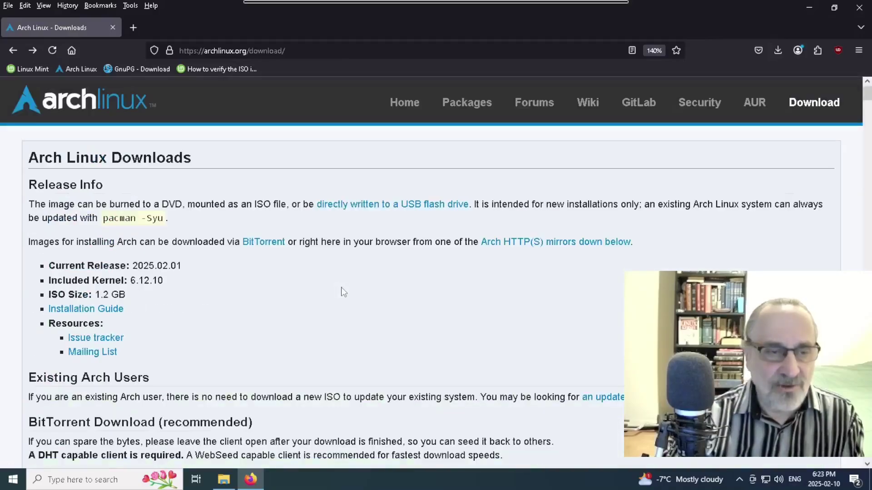
scroll(868, 97, "down", 2)
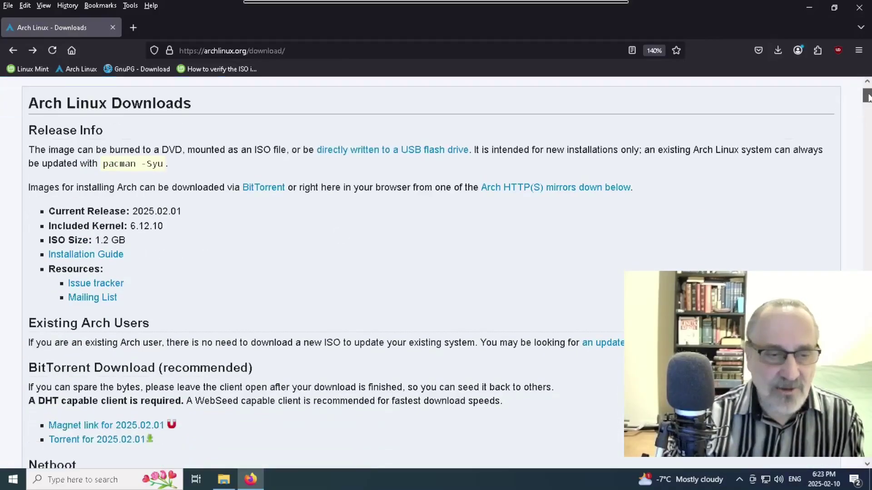
left_click_drag(867, 98, 868, 123)
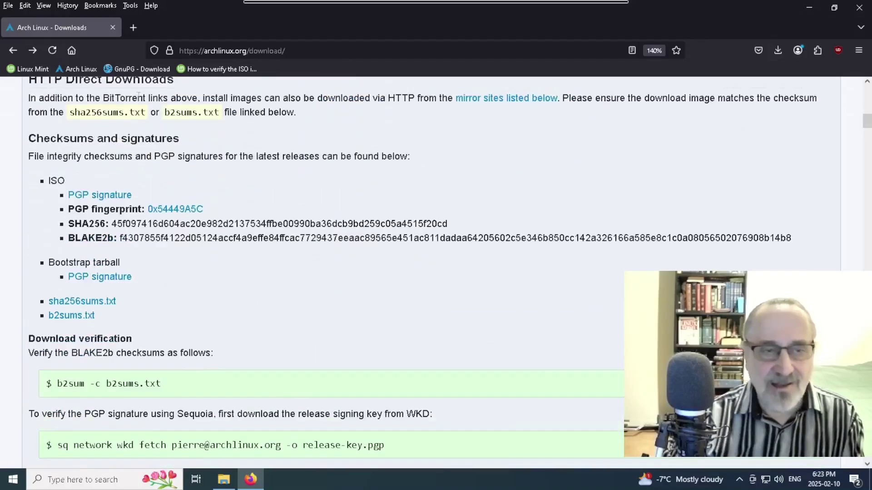
left_click(108, 199)
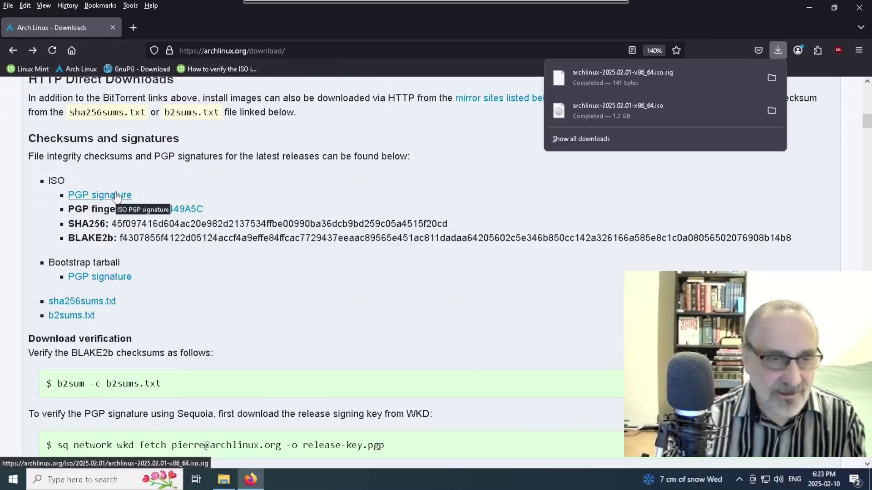
Save sha256sums.txt into Downloads and bring the Downloads folder window forward
right_click(84, 302)
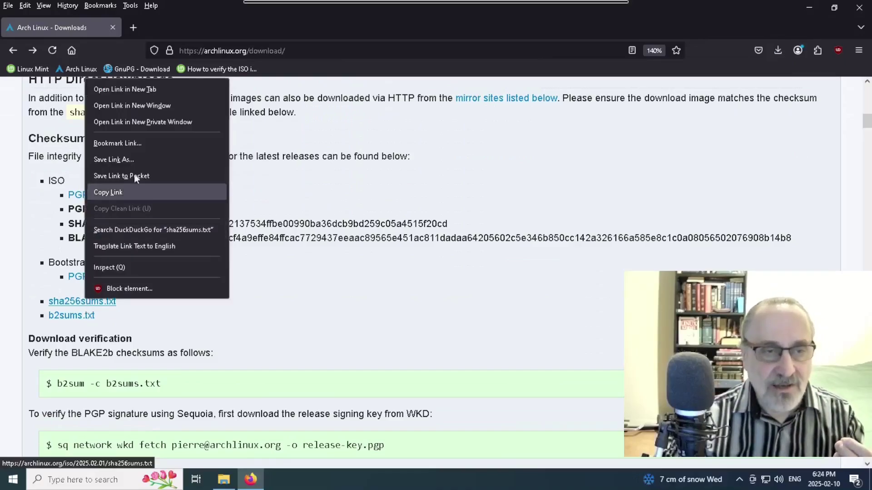
left_click(142, 158)
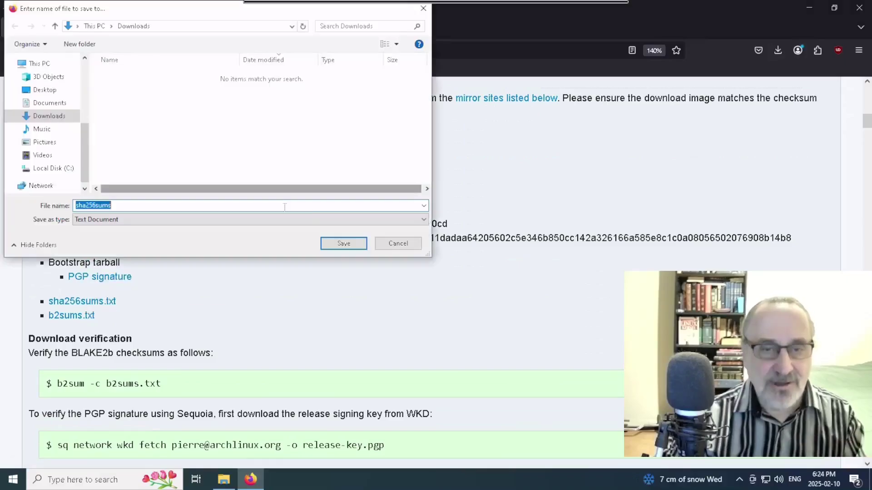
left_click(345, 245)
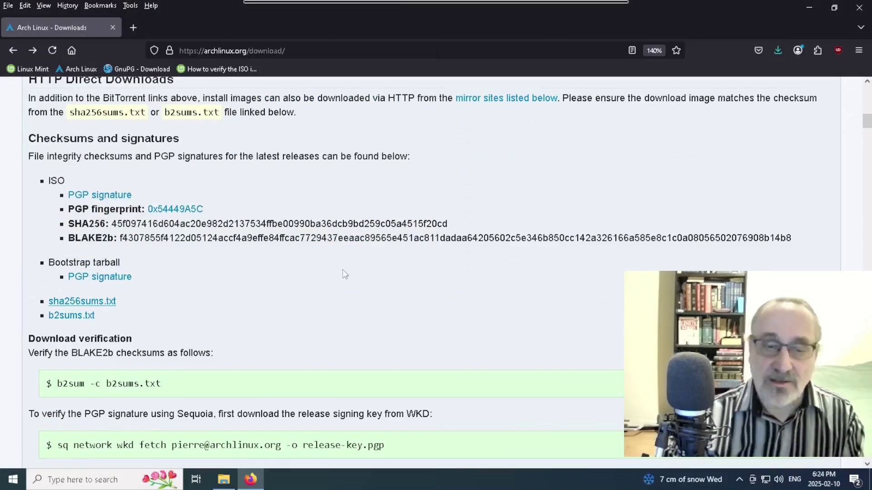
left_click(226, 482)
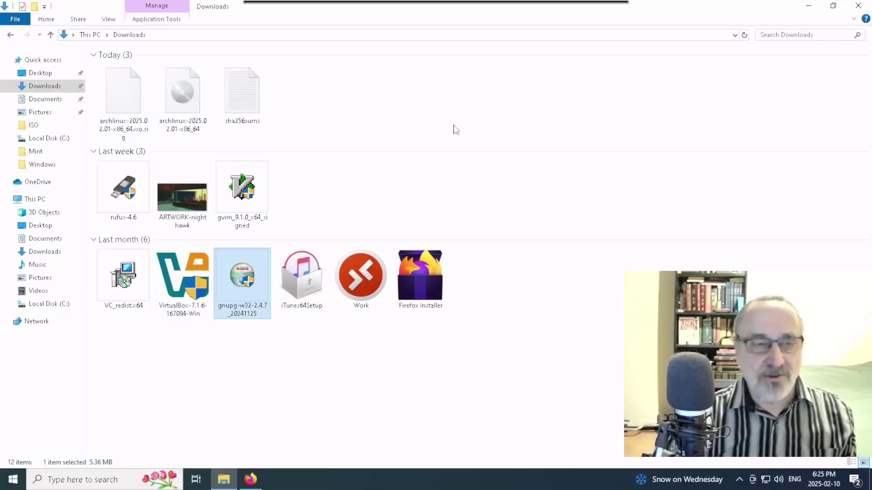
Browse C:\ISO and its Mint folder of Linux Mint ISO and checksum files, returning to ISO
left_click(34, 127)
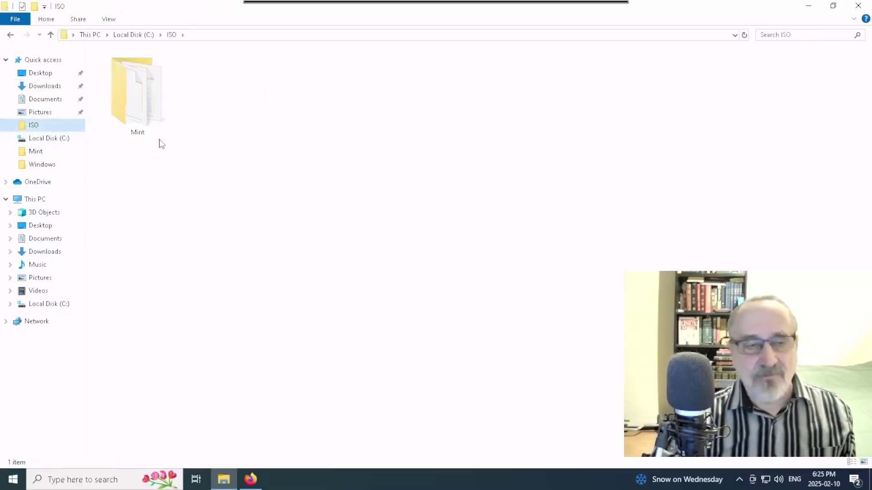
mouse_move(139, 124)
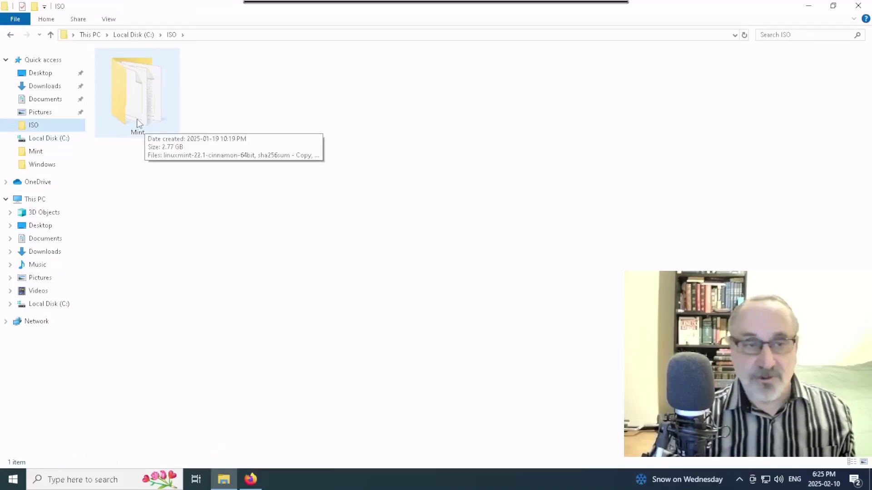
double_click(138, 86)
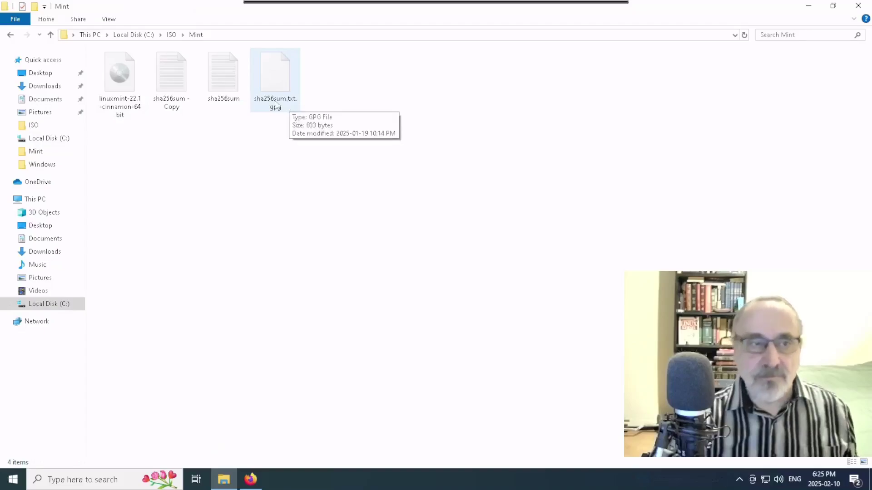
left_click(13, 39)
left_click(34, 126)
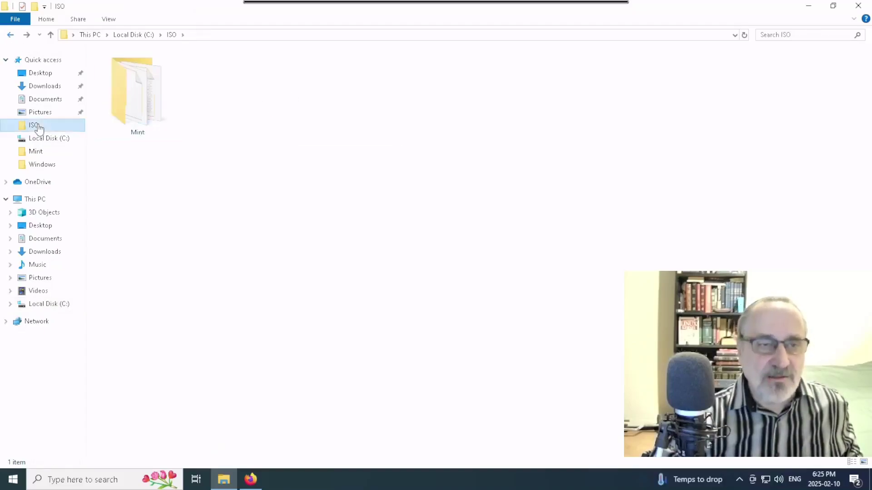
Create a new folder named Arch in C:\ISO, then return to Downloads
right_click(275, 82)
mouse_move(284, 85)
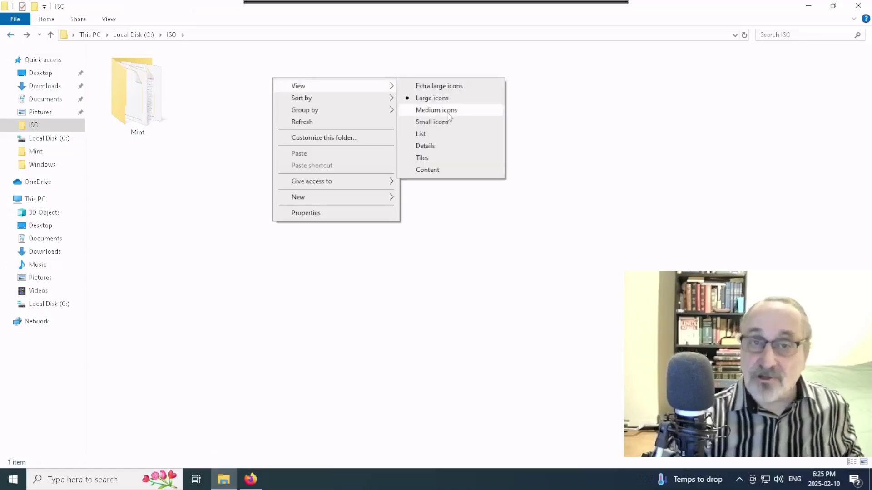
mouse_move(326, 200)
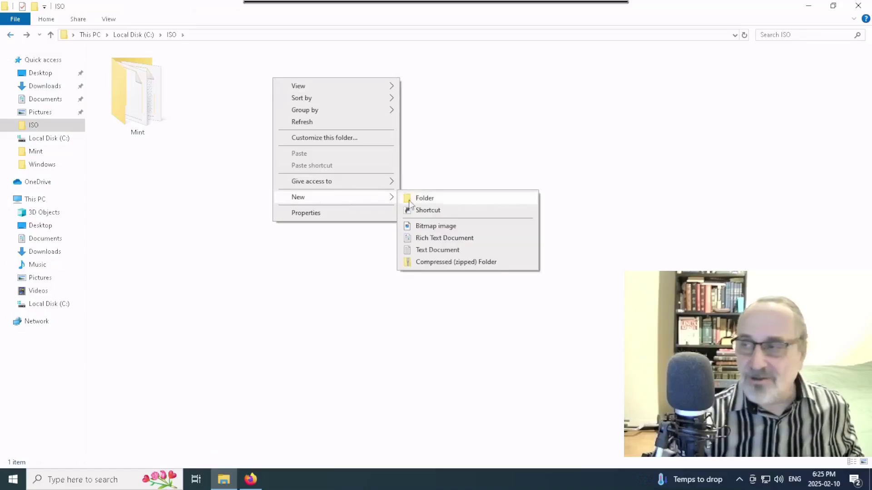
left_click(422, 200)
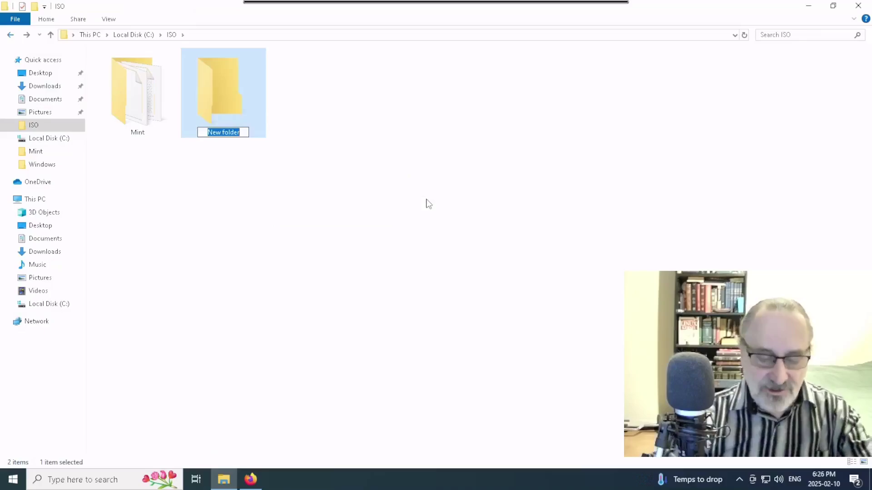
type("Arch")
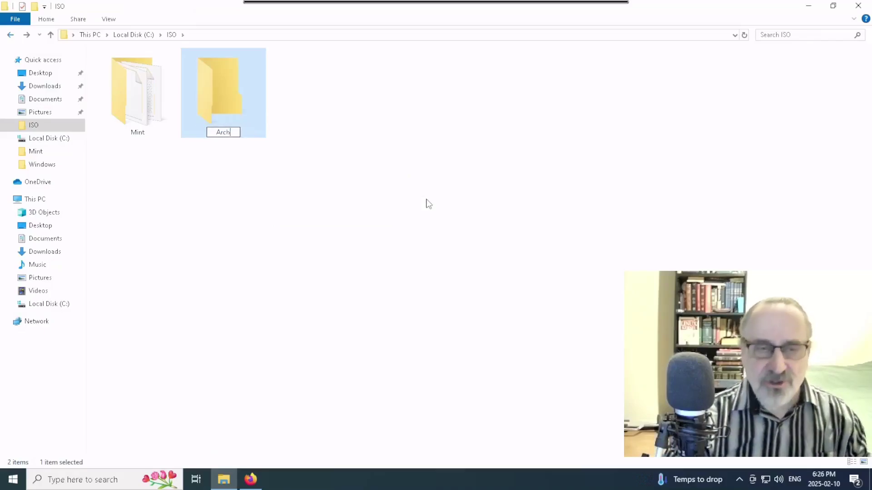
key("Return")
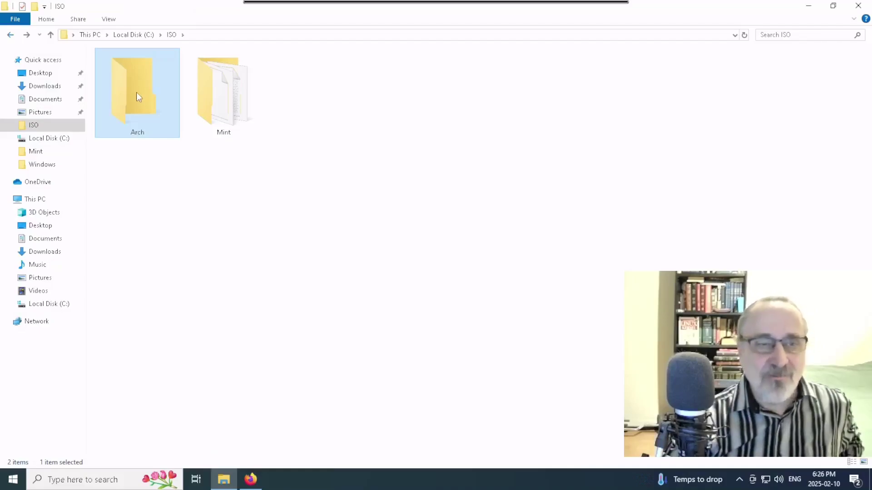
left_click(52, 91)
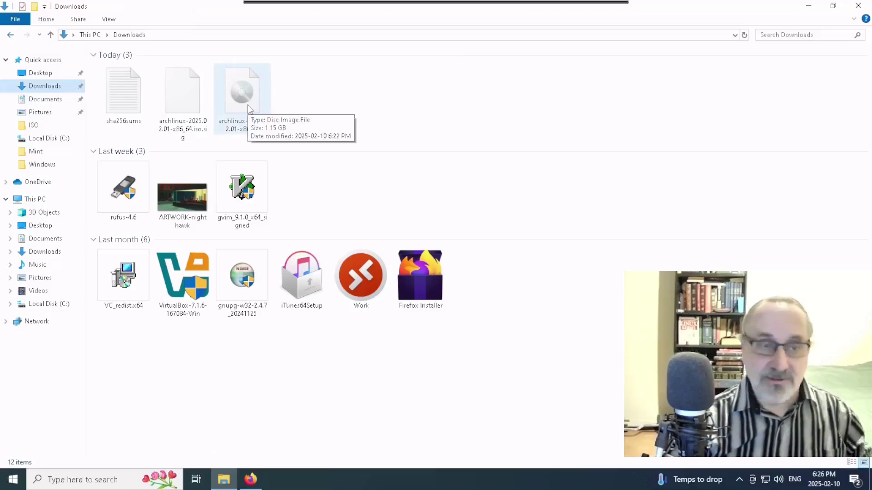
Select sha256sums, the archlinux .iso.sig and the ISO in Downloads and cut them
left_click(126, 88)
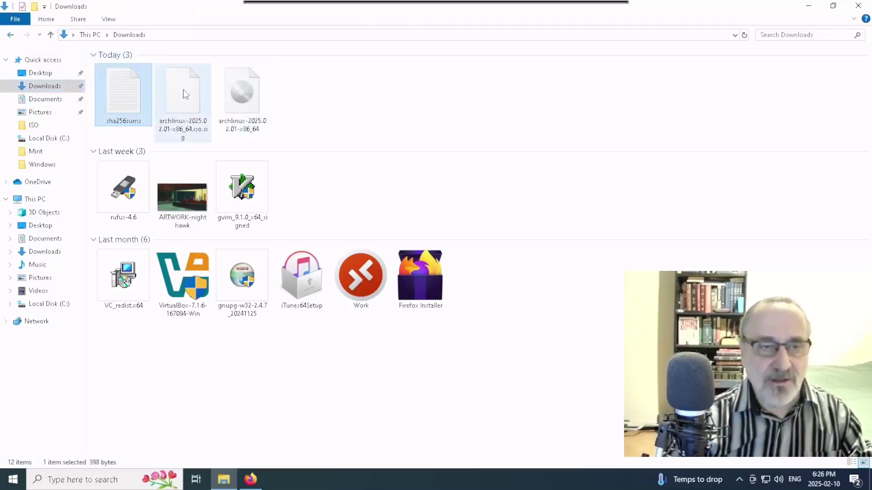
left_click(184, 91, "ctrl")
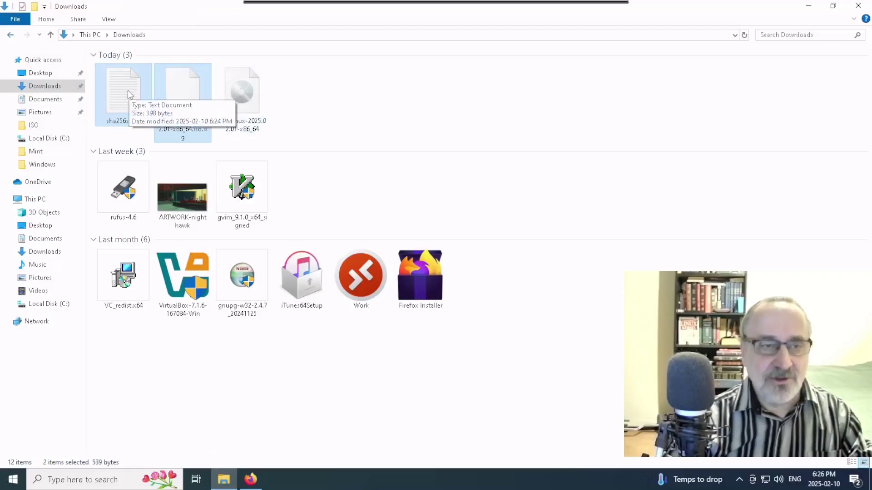
left_click(245, 94, "ctrl")
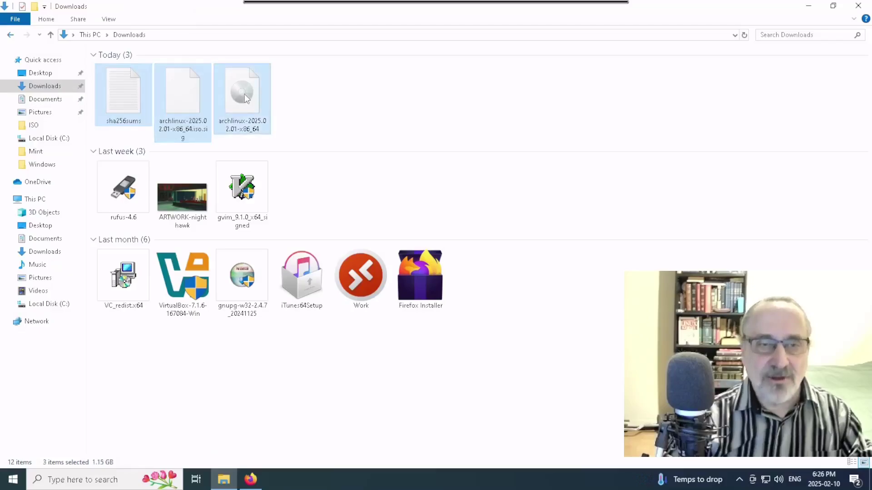
right_click(244, 94)
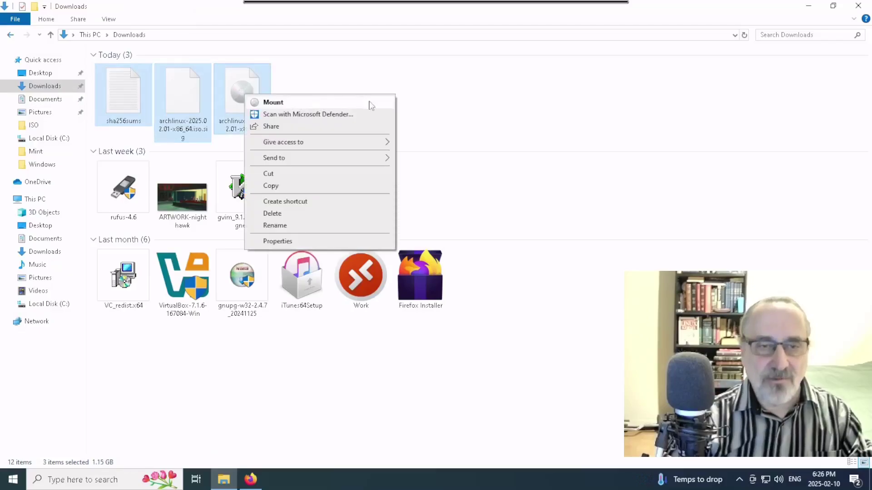
left_click(442, 106)
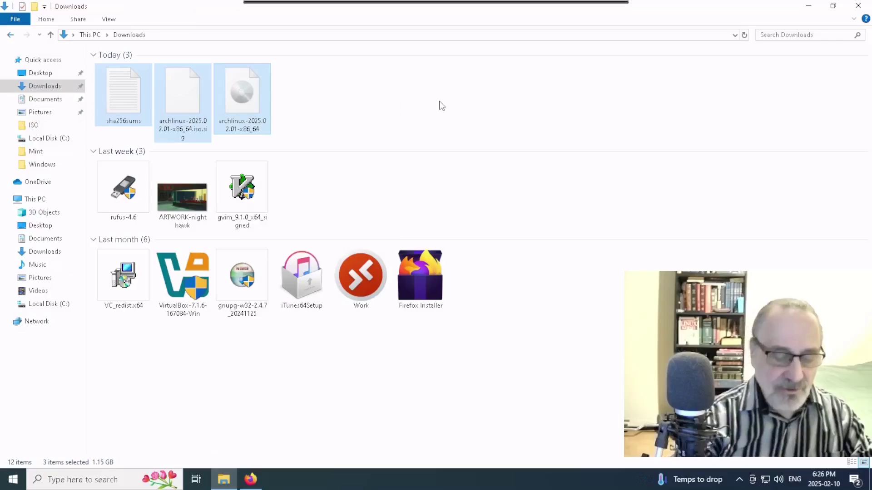
key("ctrl+x")
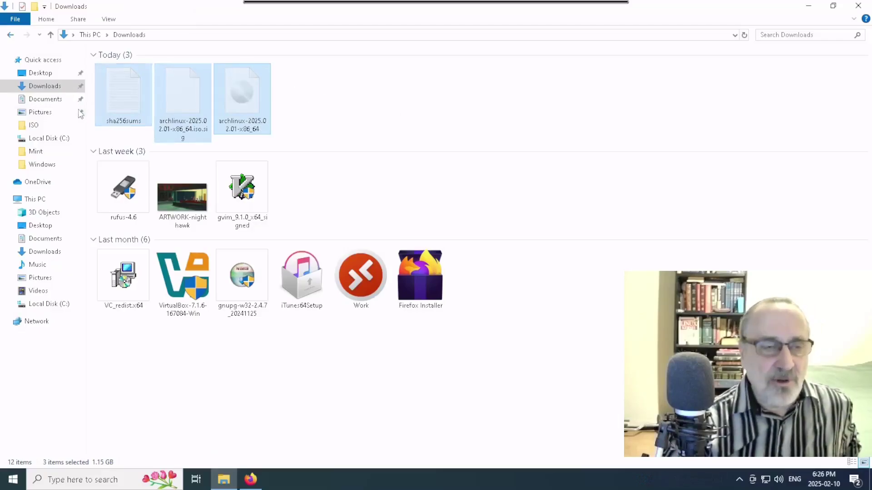
Paste the three files into C:\ISO\Arch and return to the ISO folder
left_click(49, 124)
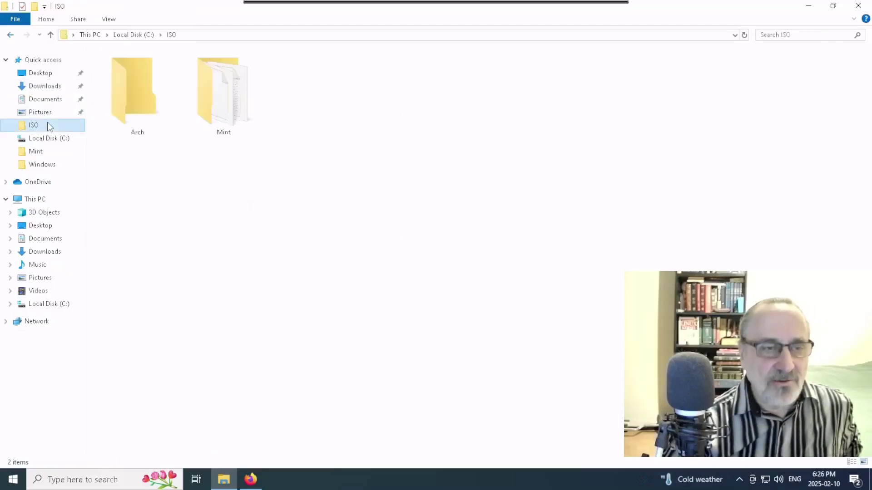
double_click(141, 98)
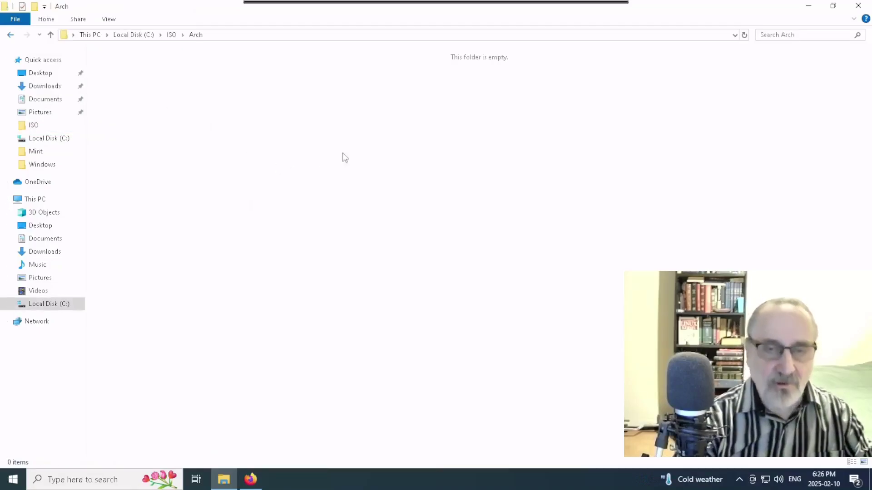
key("ctrl+v")
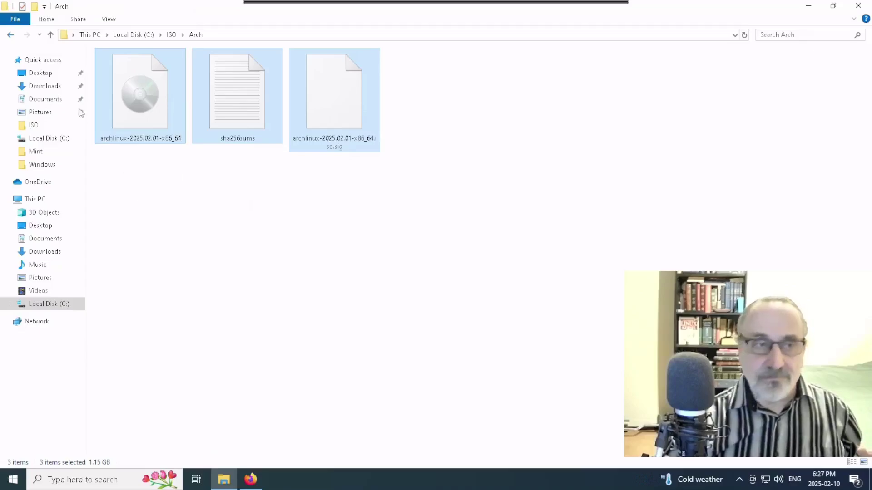
left_click(10, 35)
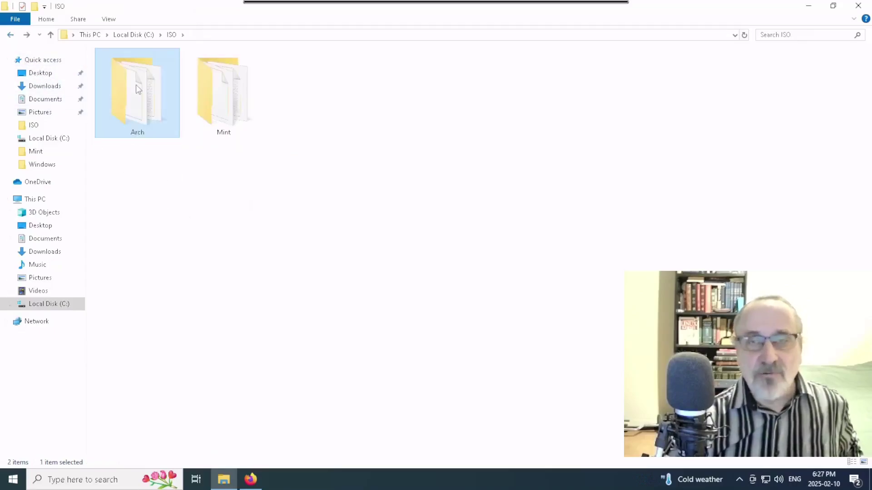
mouse_move(136, 86)
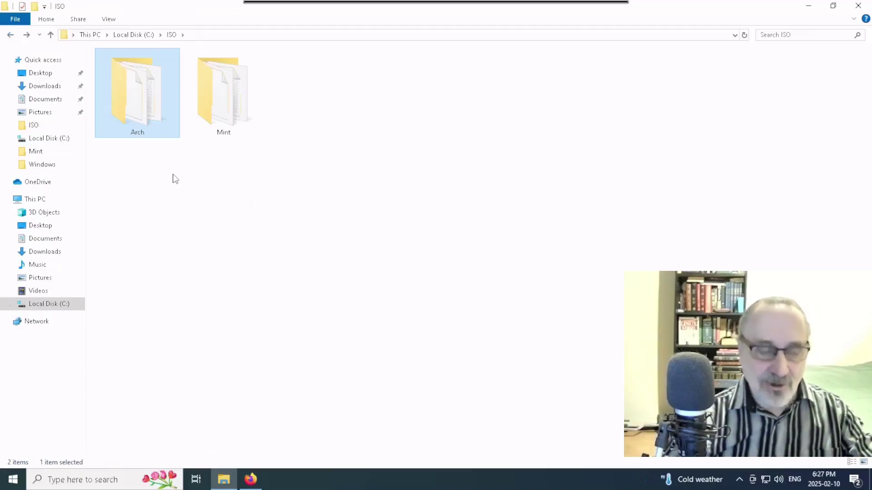
Open a maximized PowerShell window in the C:\ISO\Arch folder
right_click(131, 86)
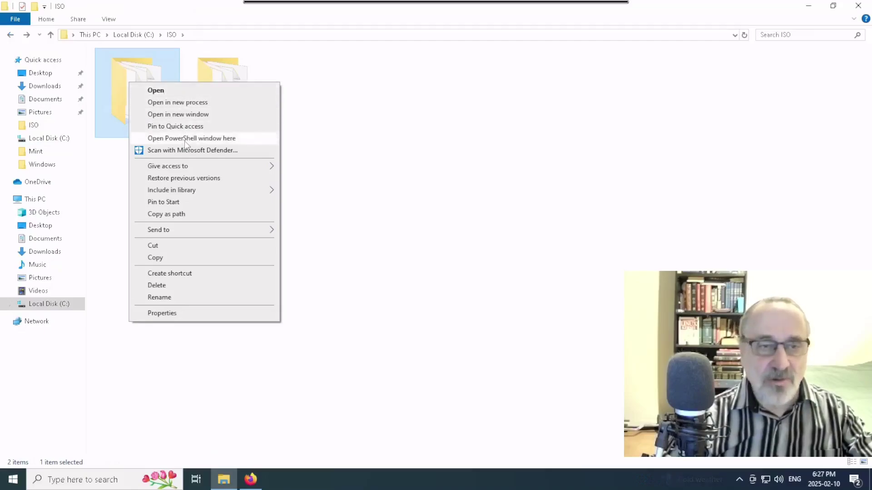
left_click(249, 139)
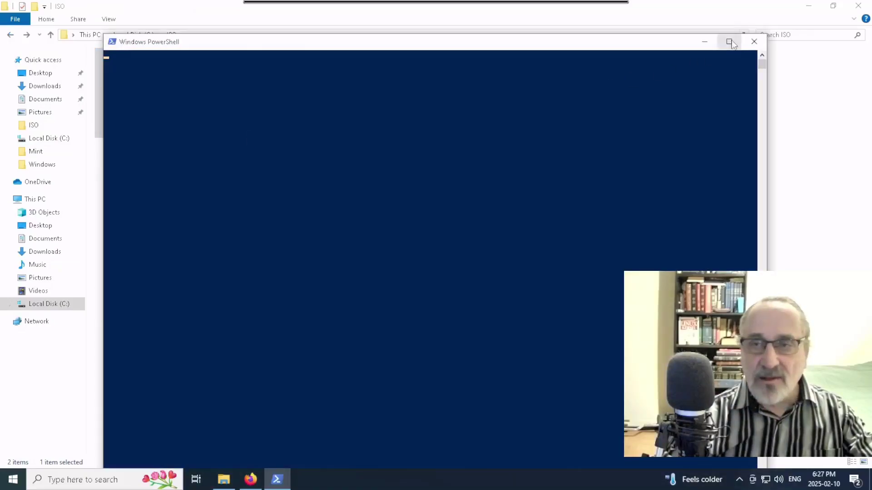
left_click(730, 43)
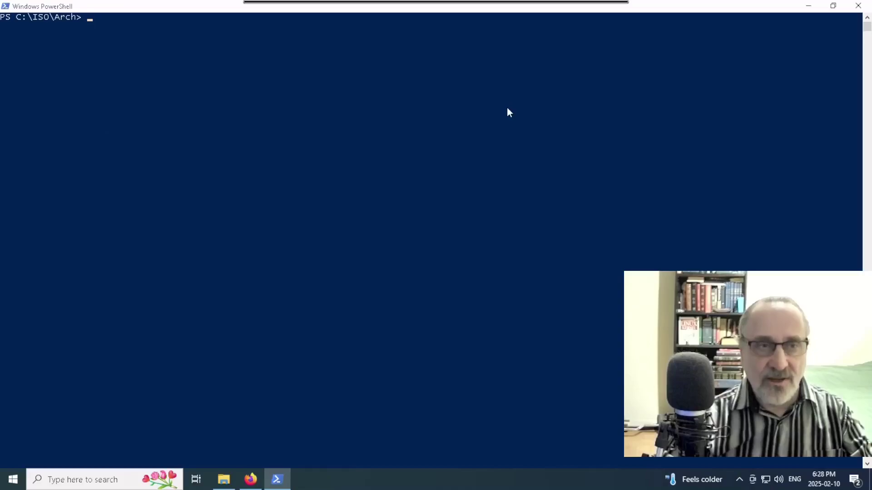
scroll(507, 109, "up", 4, "ctrl")
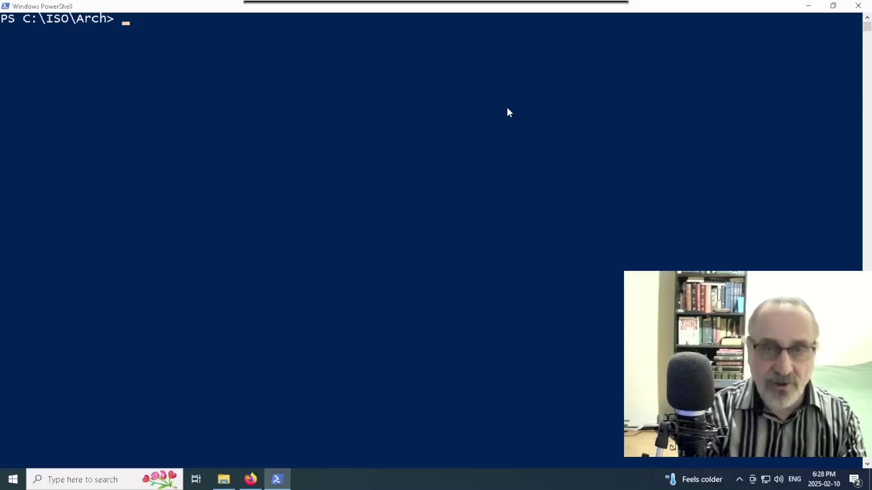
Run ls to list the Arch files, then begin typing the gpg --verify command
type("ls")
key("Return")
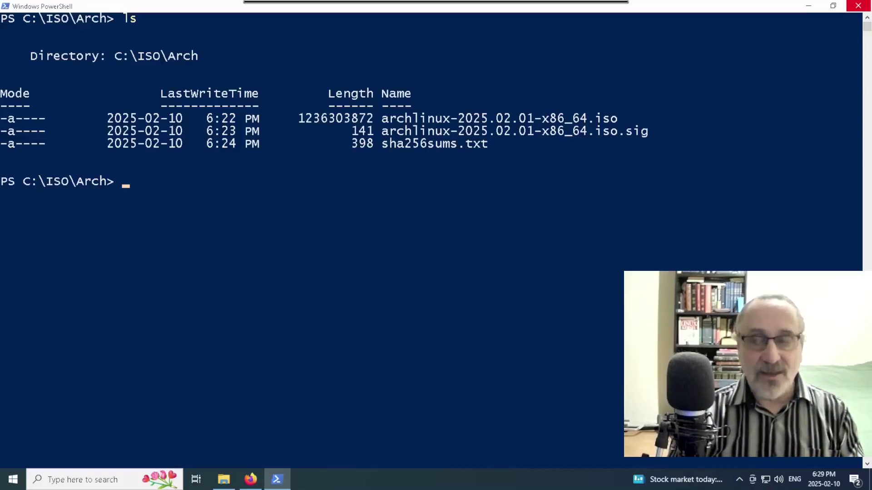
type("gpg ")
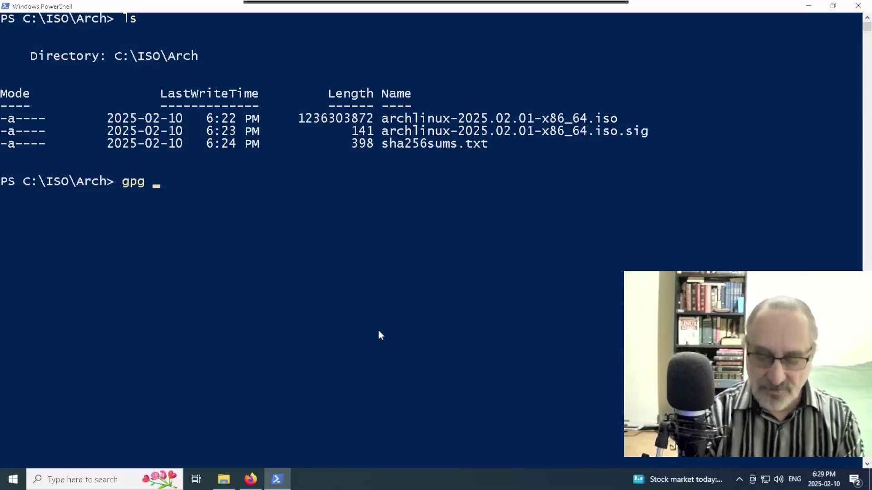
type("--ke")
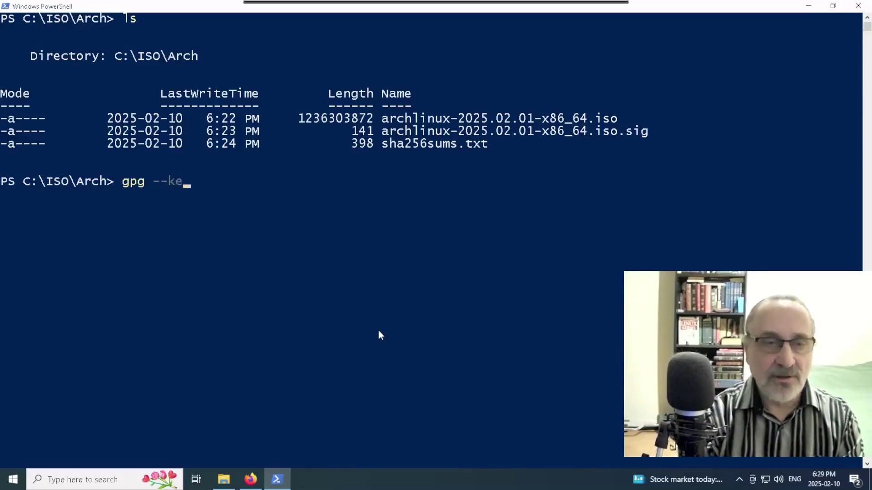
type("yserver-")
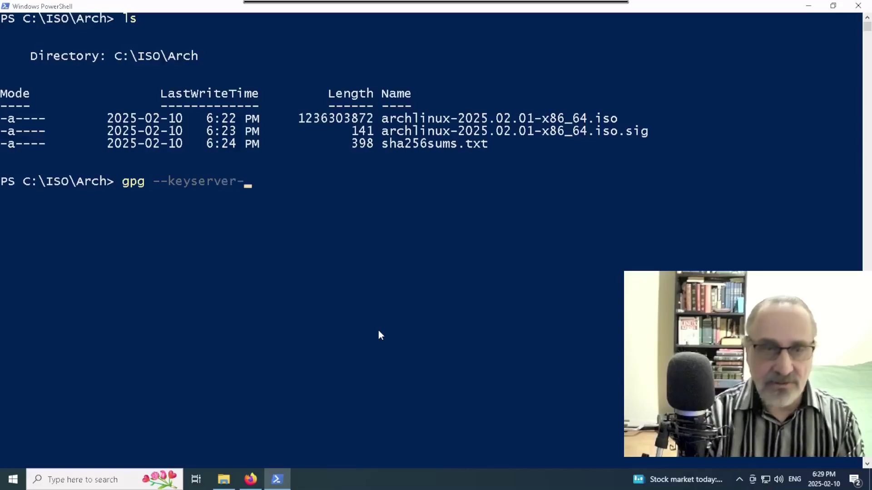
type("options ")
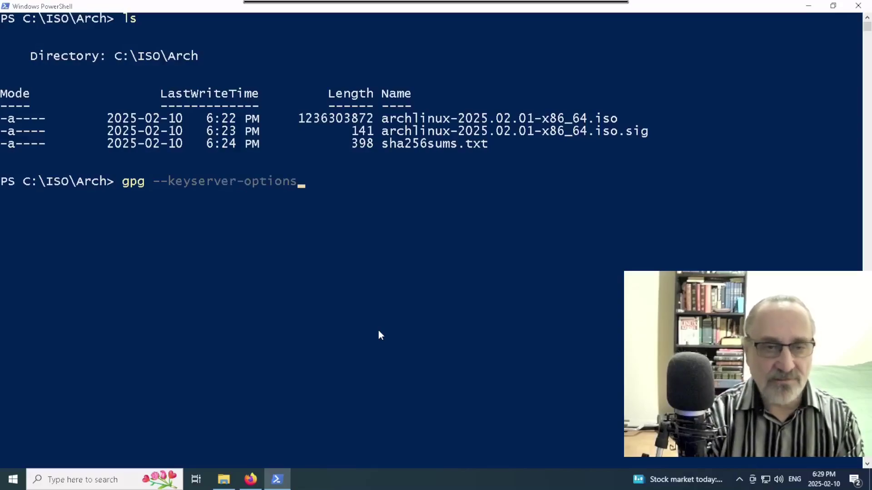
type("auto")
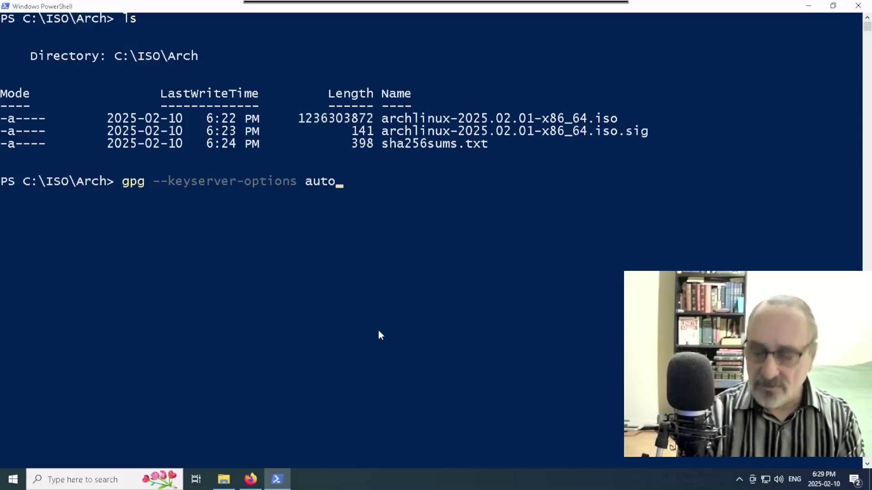
type("-key-")
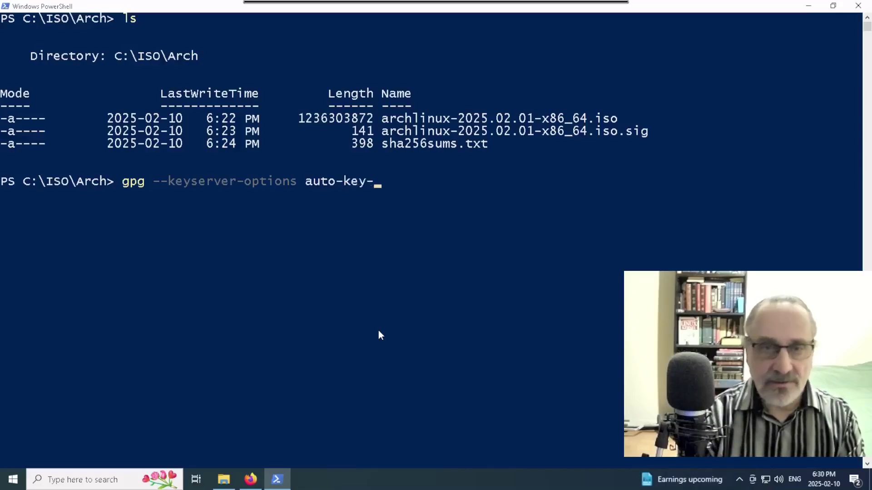
type("retrive")
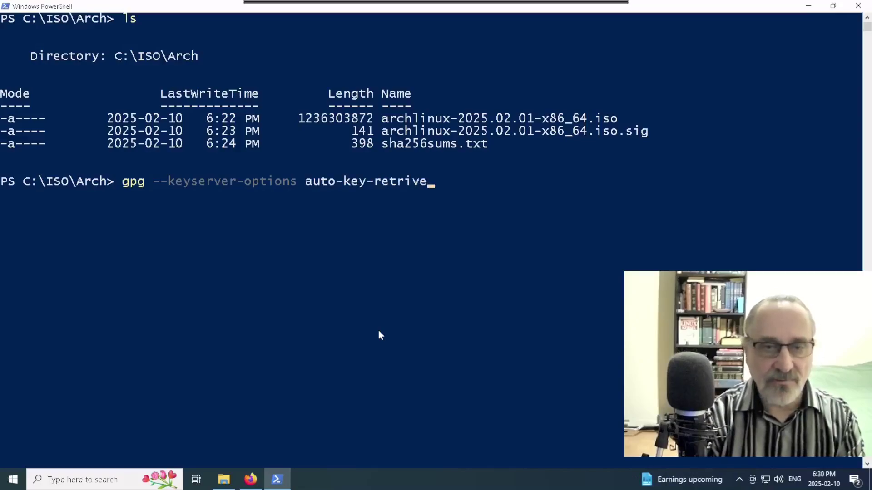
type(" --")
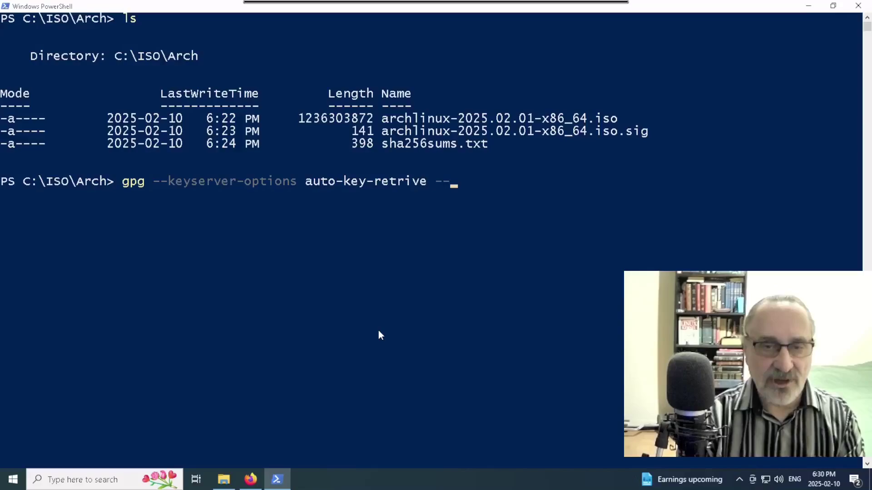
type("verify")
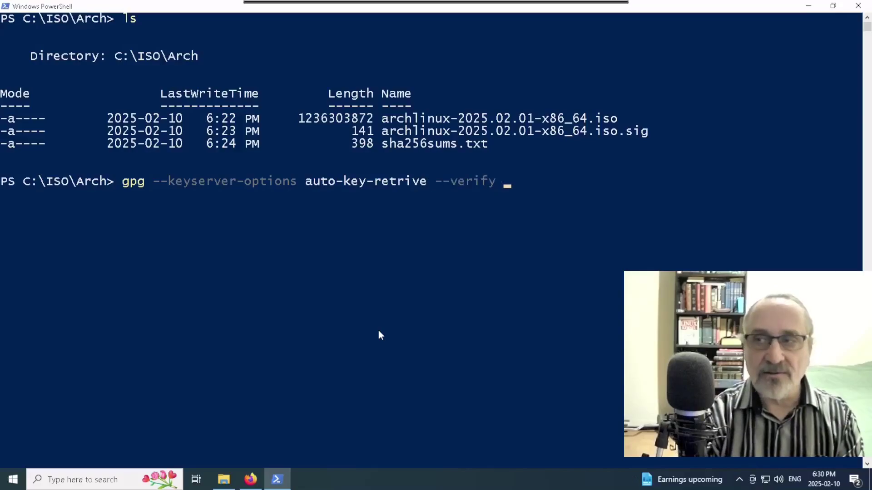
type(" arch")
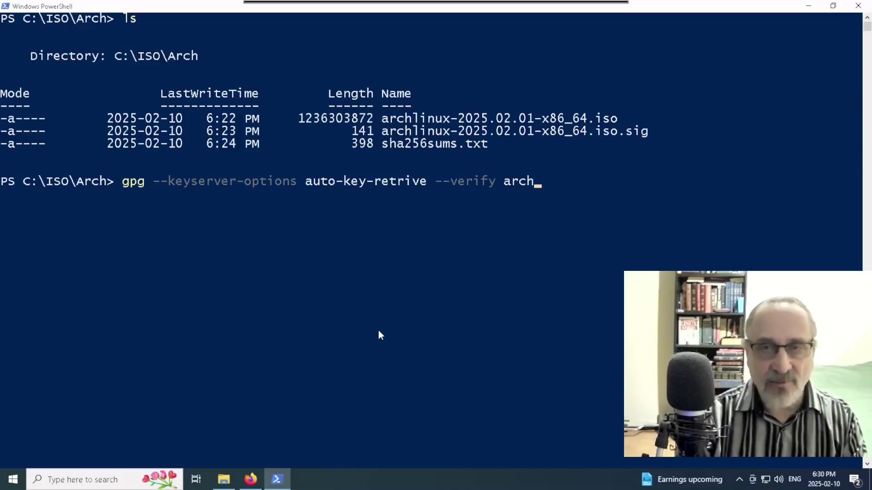
Run gpg --verify on archlinux-2025.02.01-x86_64.iso.sig to get a Good signature result
key("Tab")
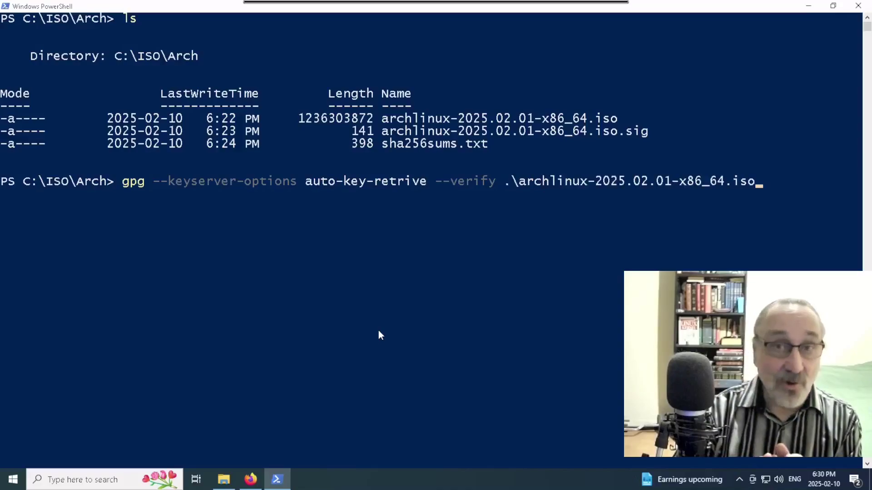
type(".")
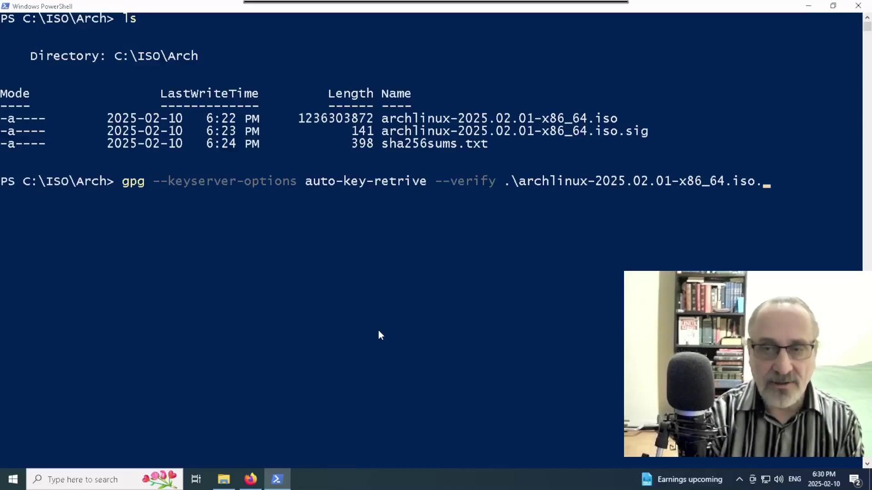
type("sig")
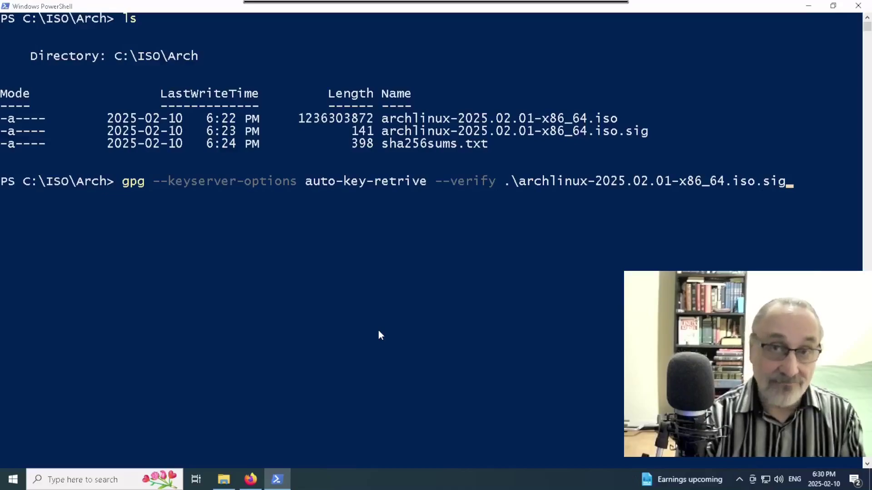
key("Return")
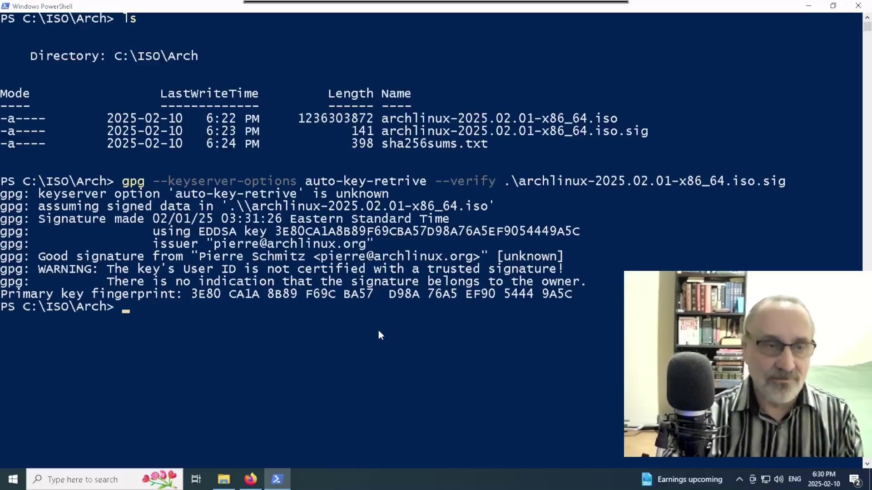
left_click_drag(32, 257, 478, 257)
left_click(393, 332)
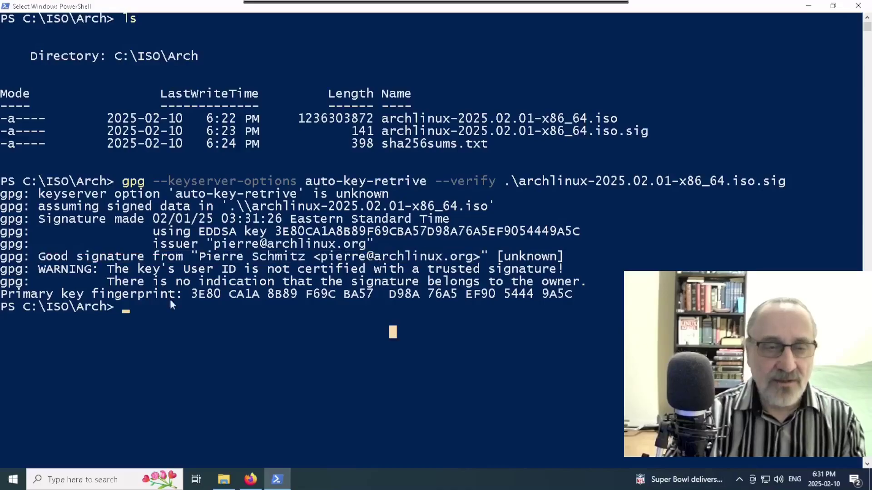
mouse_move(34, 270)
left_mouse_down()
mouse_move(368, 272)
mouse_move(408, 259)
mouse_move(472, 275)
left_mouse_up()
left_click_drag(108, 282, 592, 289)
left_click(531, 319)
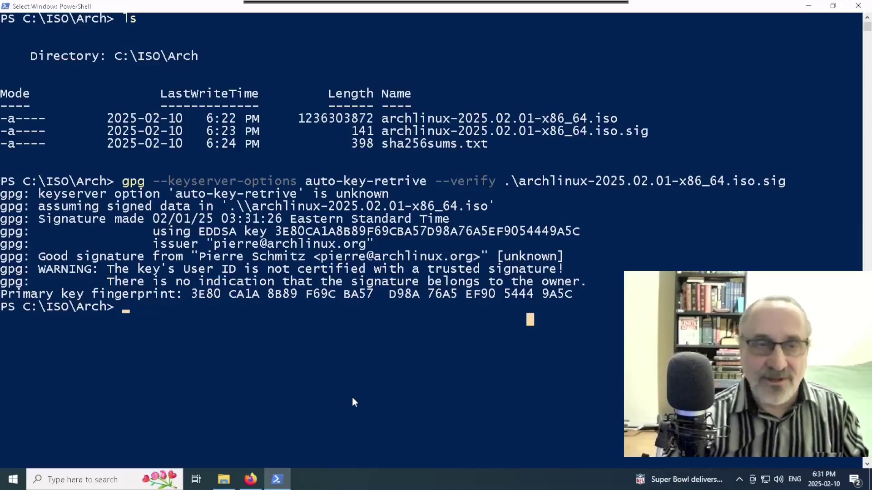
left_click(251, 479)
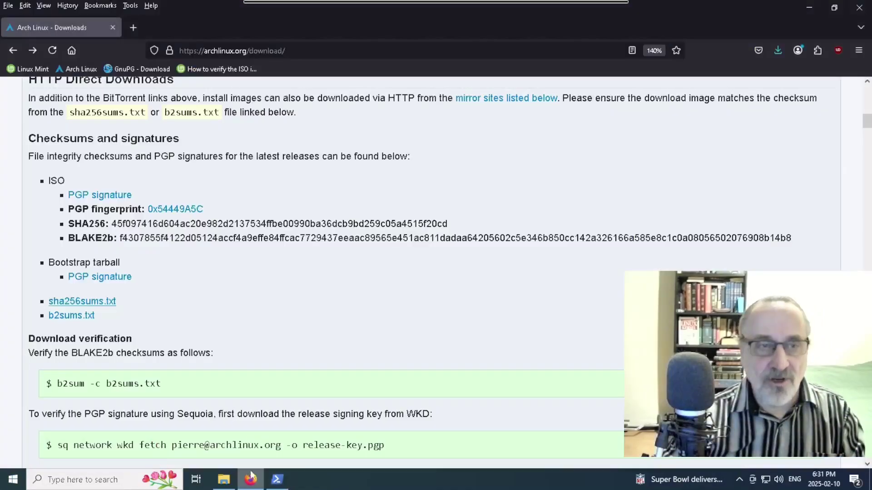
Open the Linux Mint 'Verify your ISO image' guide zoomed in, then highlight PowerShell's Good signature line
left_click(130, 26)
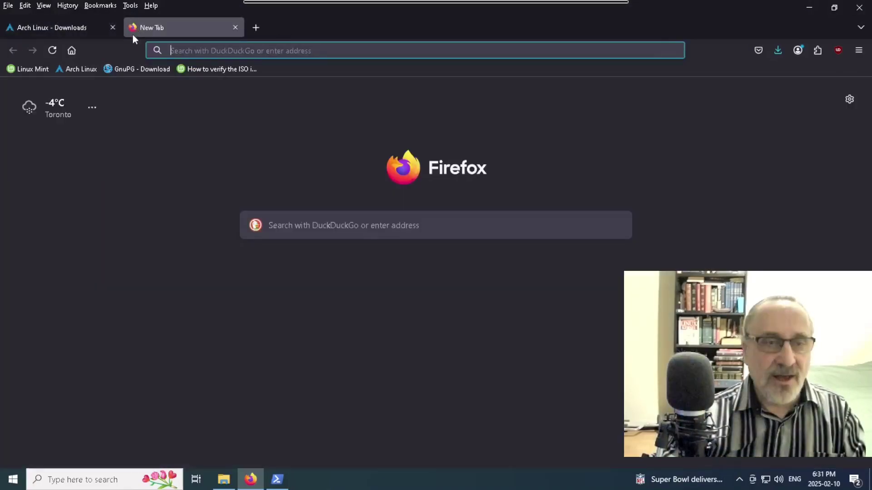
left_click(31, 71)
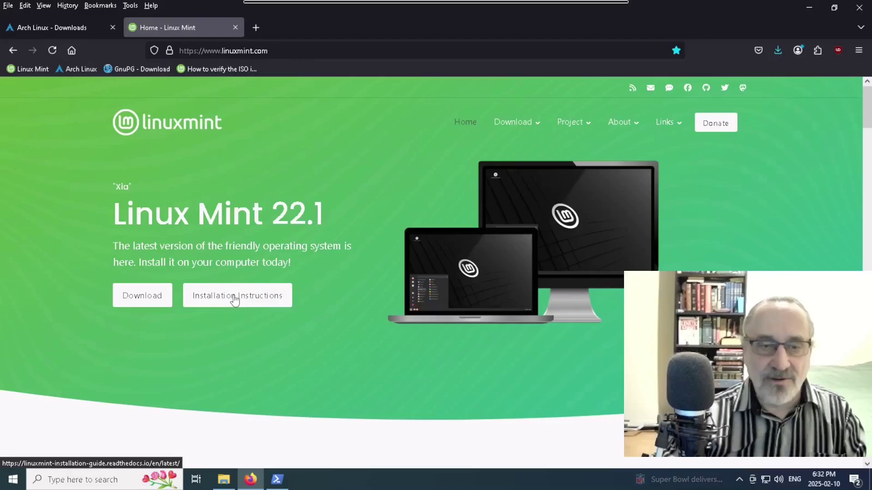
left_click(234, 297)
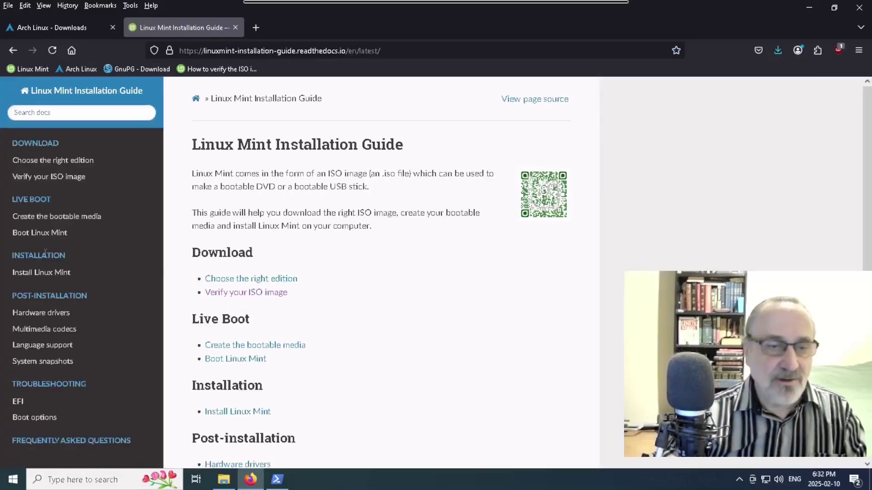
left_click(276, 297)
scroll(381, 273, "down", 10)
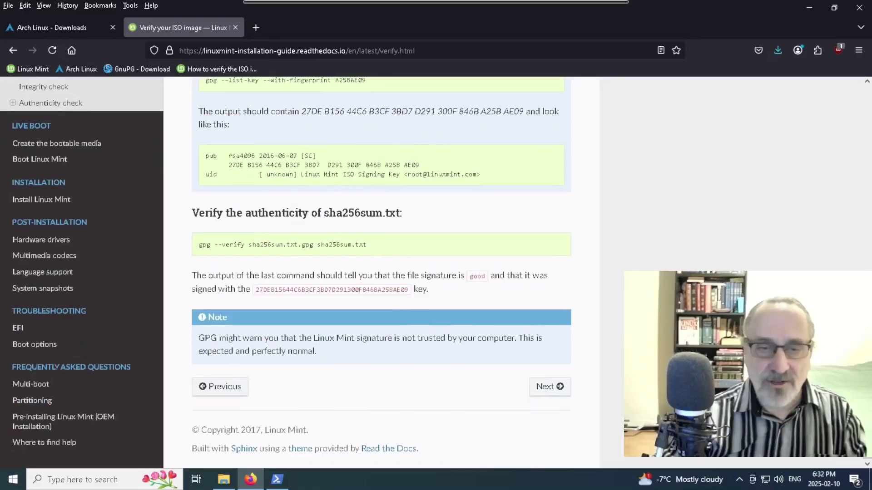
key("ctrl+plus")
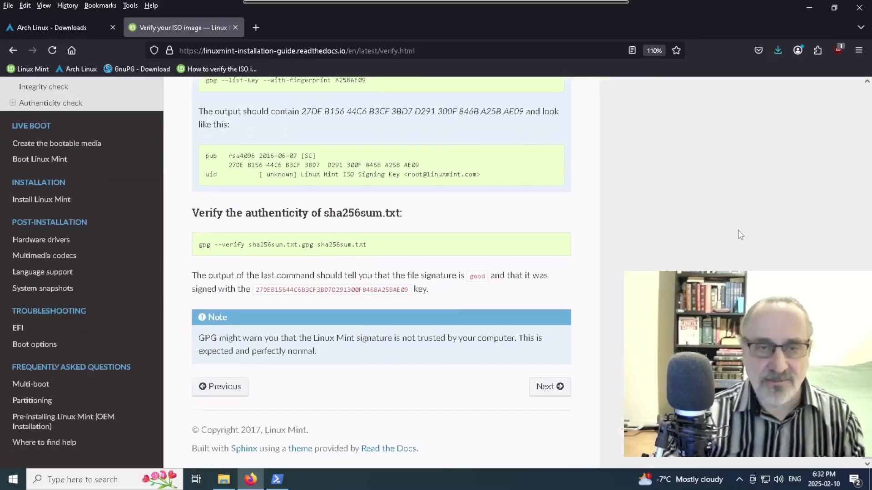
key("ctrl+plus")
key("ctrl+plus")
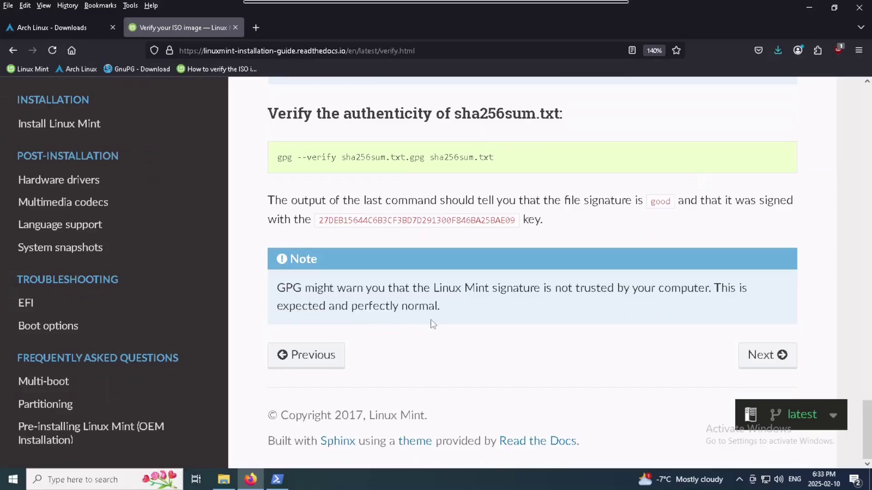
key("alt+Tab")
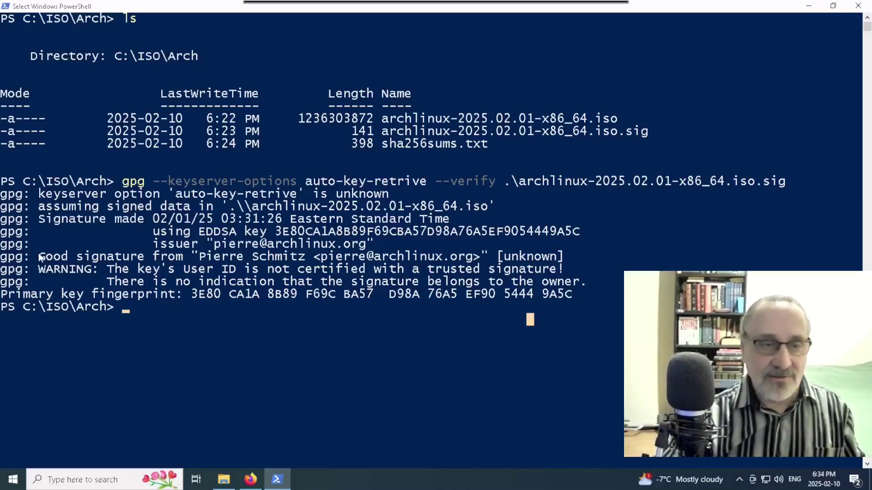
mouse_move(40, 258)
left_mouse_down()
mouse_move(376, 263)
mouse_move(392, 271)
mouse_move(480, 258)
left_mouse_up()
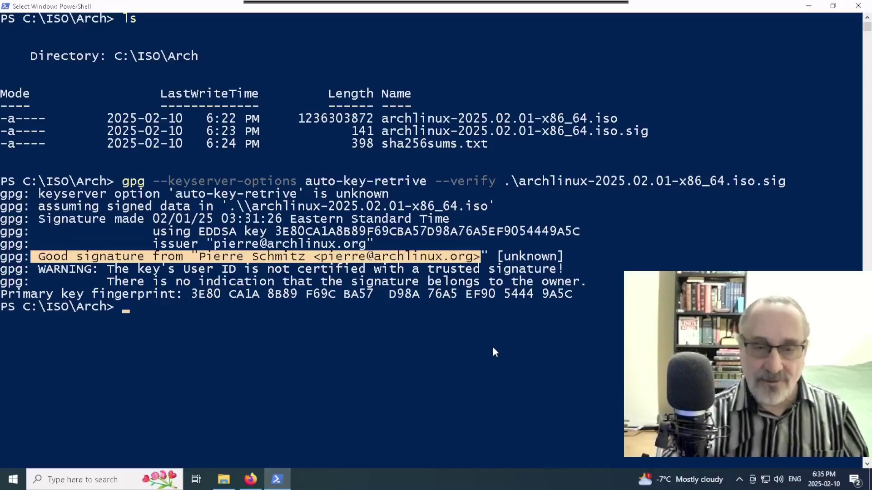
Copy the highlighted Good signature output from the PowerShell console
right_click(203, 323)
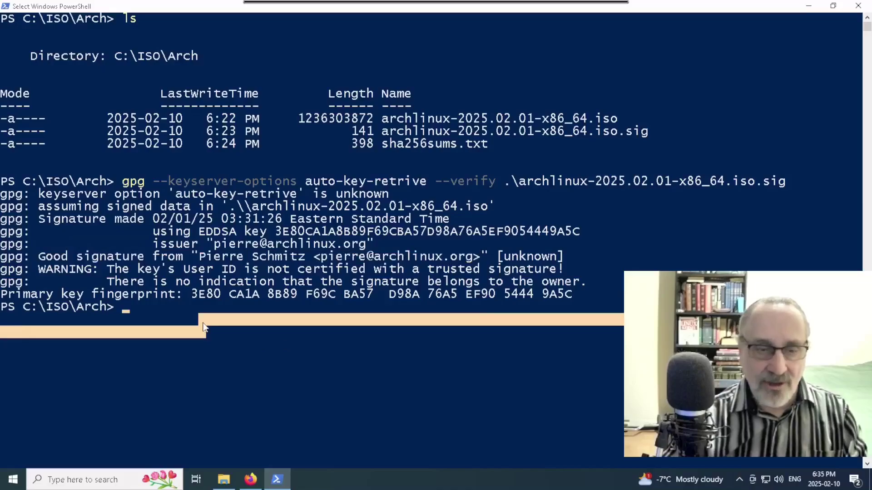
left_click(142, 320)
Clear the console, enlarge the font, and list the contents of C:\ISO\Arch with ls
type("clear")
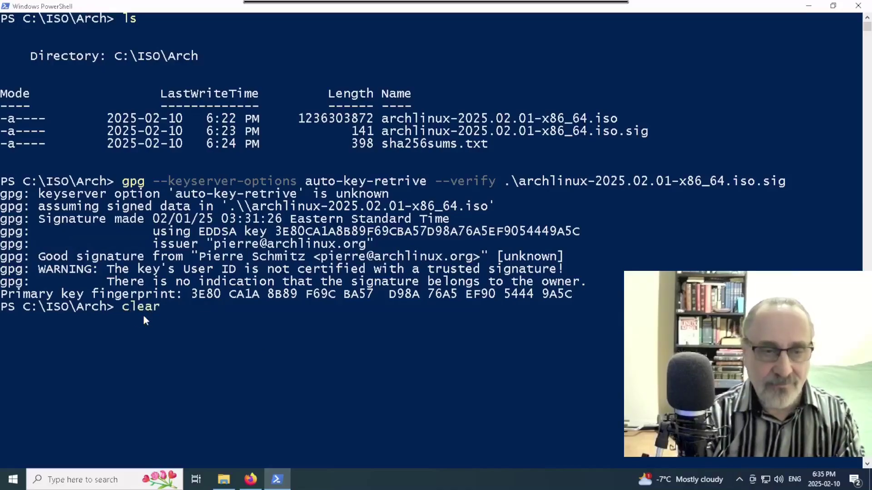
key("Return")
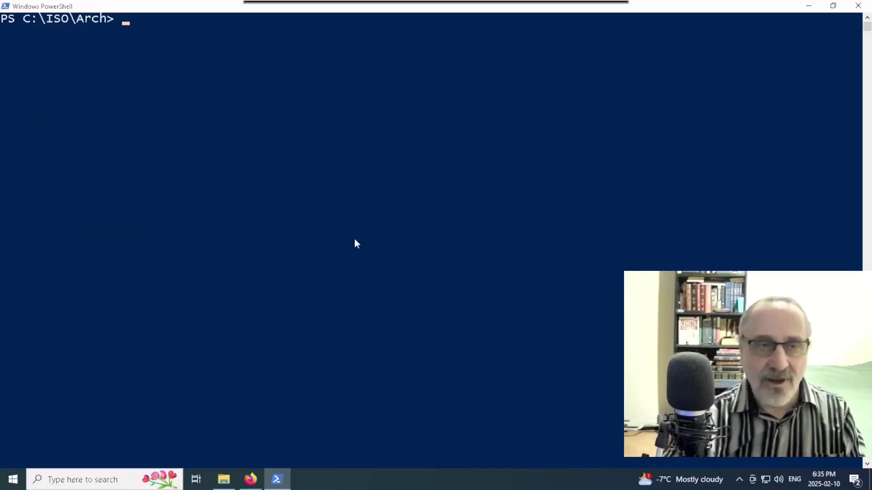
scroll(366, 240, "up", 1, "ctrl")
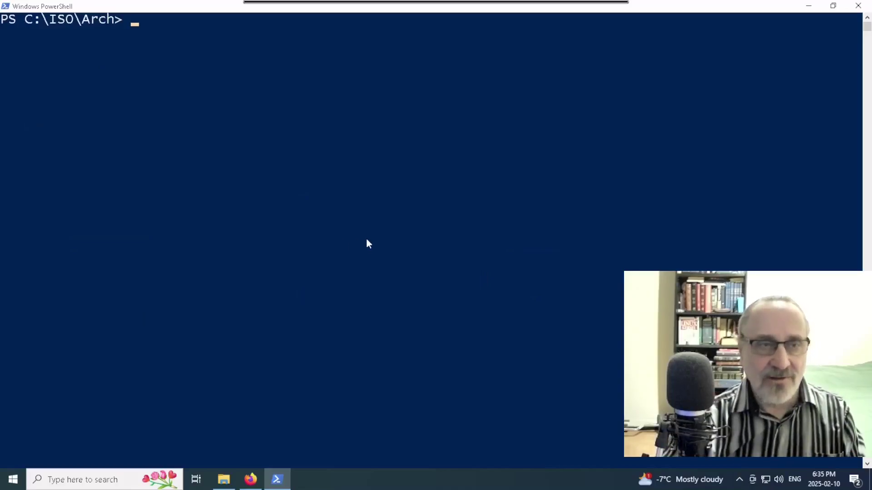
scroll(367, 240, "up", 1, "ctrl")
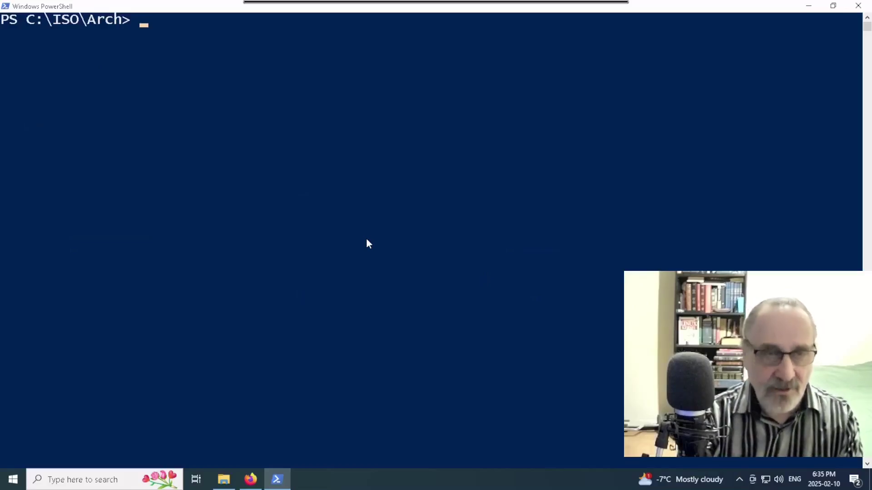
type("ls")
key("Return")
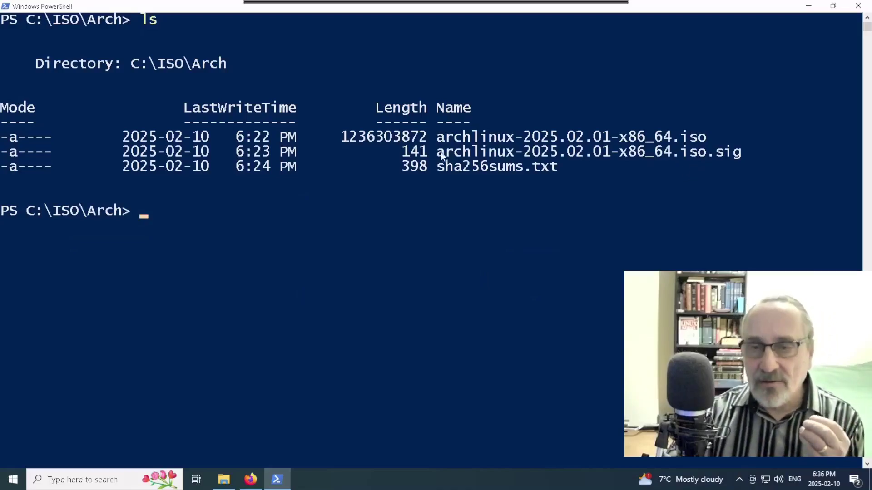
Highlight the ISO, .sig and sha256sums.txt file names in the listing one by one
left_click_drag(437, 152, 740, 167)
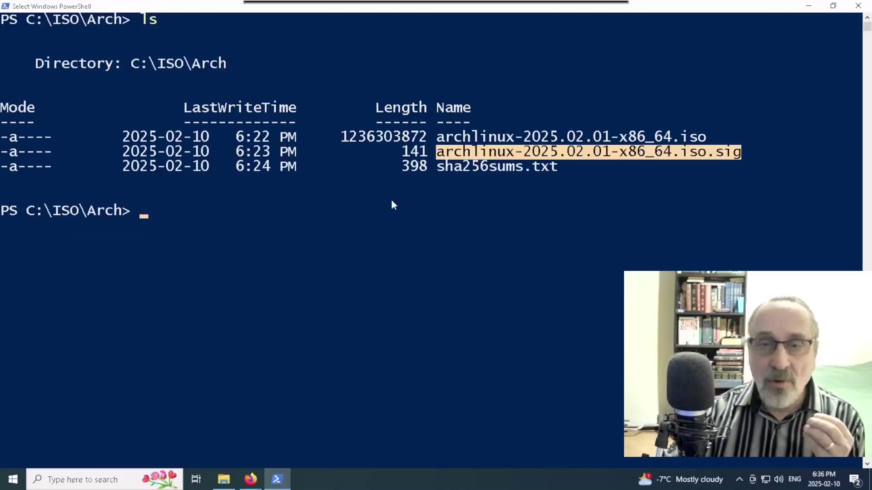
left_click(358, 207)
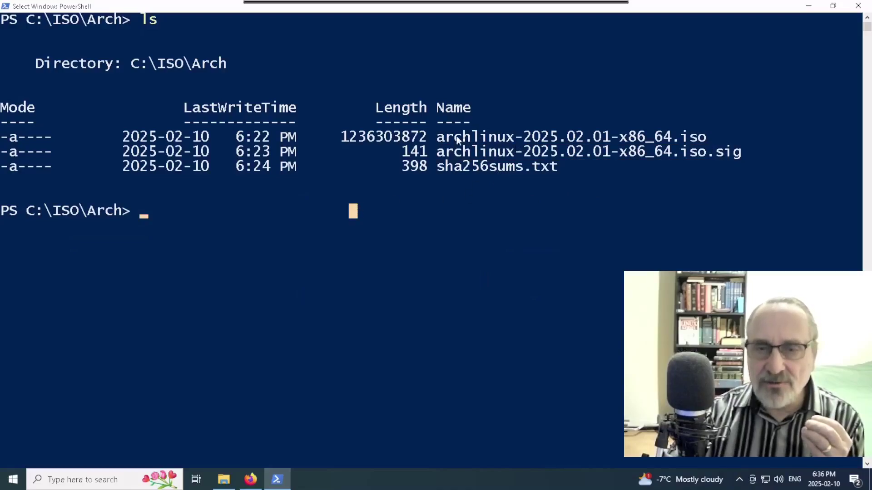
left_click(439, 137)
left_click_drag(439, 136, 706, 137)
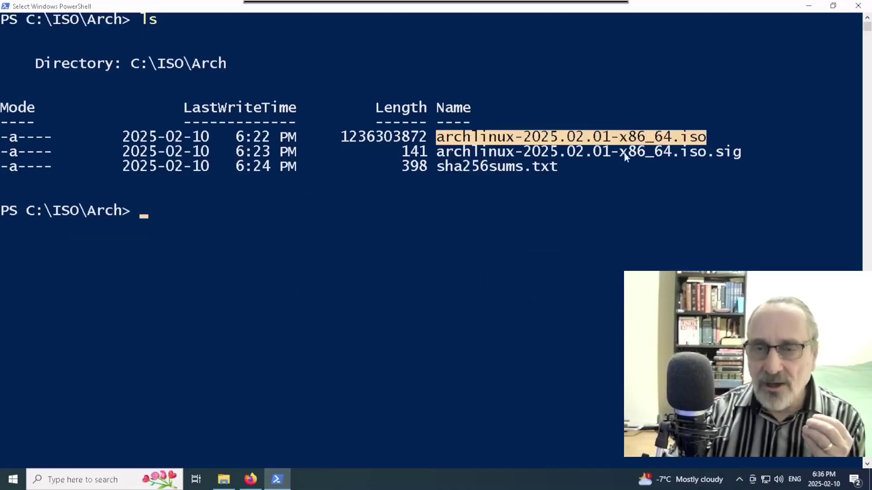
left_click_drag(429, 153, 742, 154)
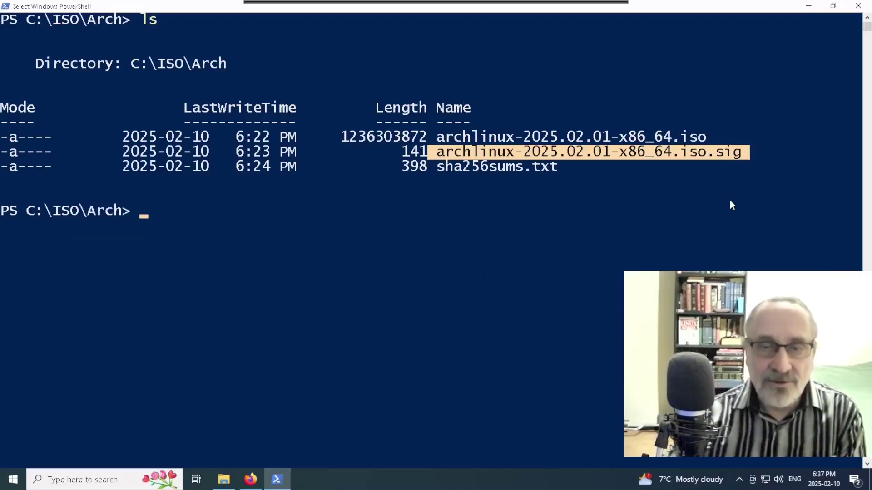
left_click(523, 186)
left_click(457, 182)
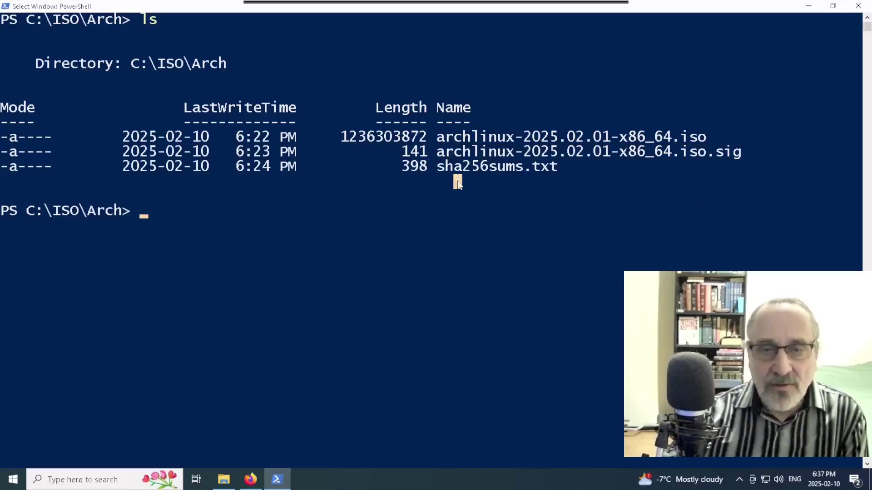
left_click_drag(438, 168, 555, 168)
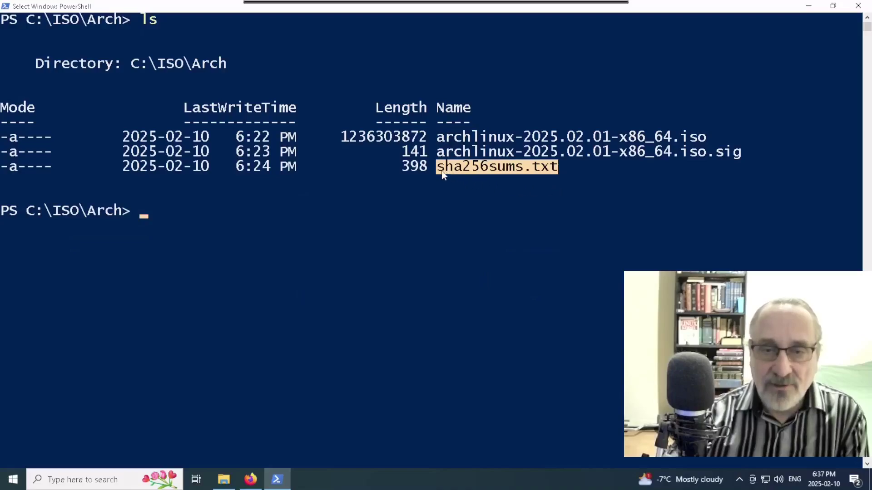
left_click_drag(439, 168, 558, 169)
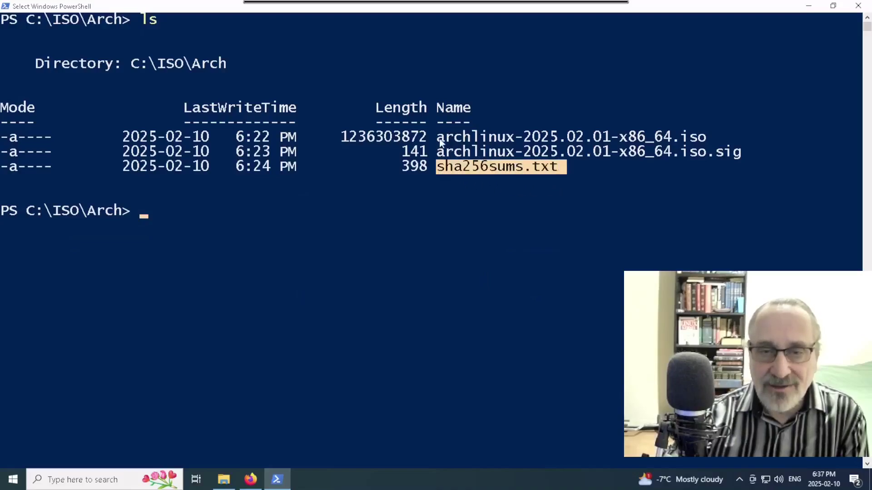
left_click_drag(440, 138, 714, 137)
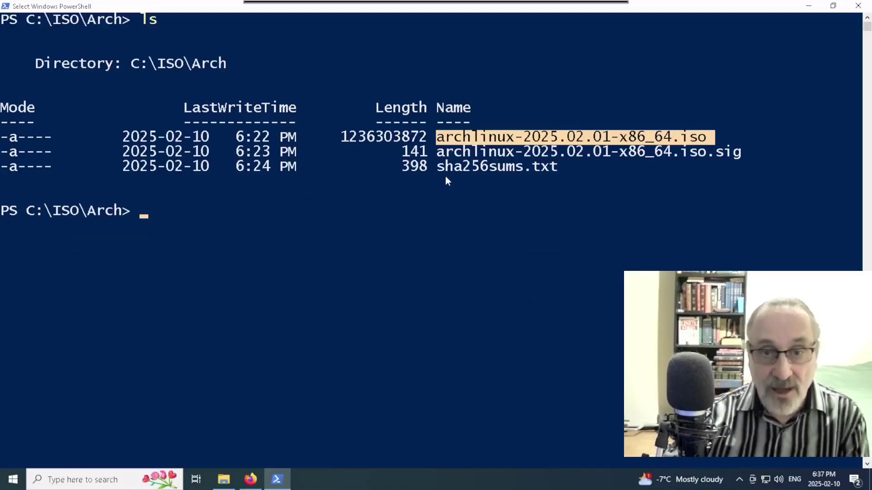
left_click_drag(438, 171, 557, 168)
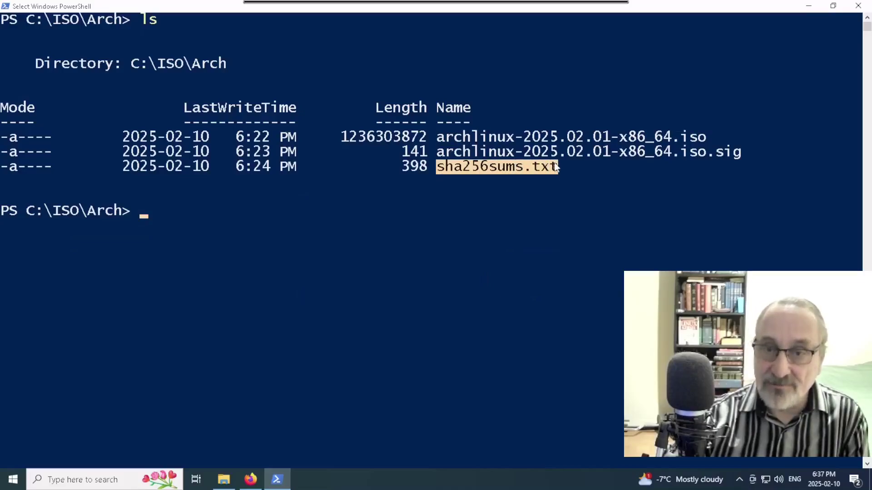
right_click(192, 209)
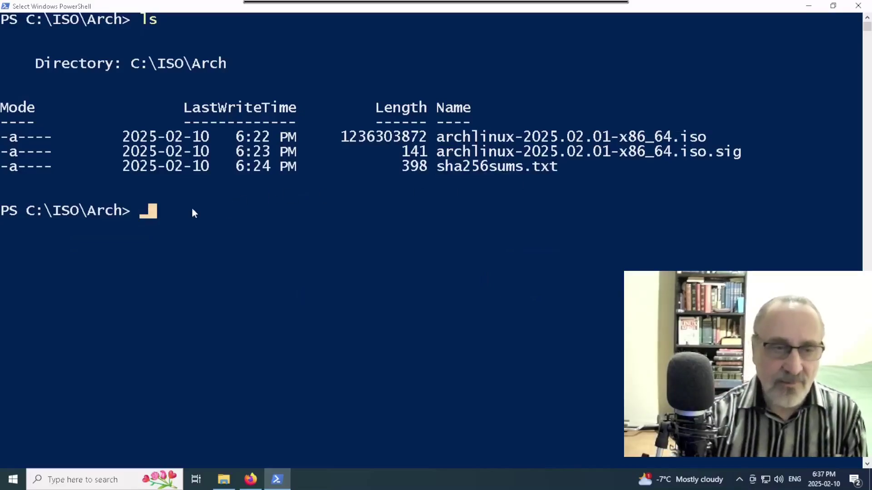
Run CertUtil -hashfile on archlinux-2025.02.01-x86_64.iso with SHA256 and highlight the resulting hash
type("CertU")
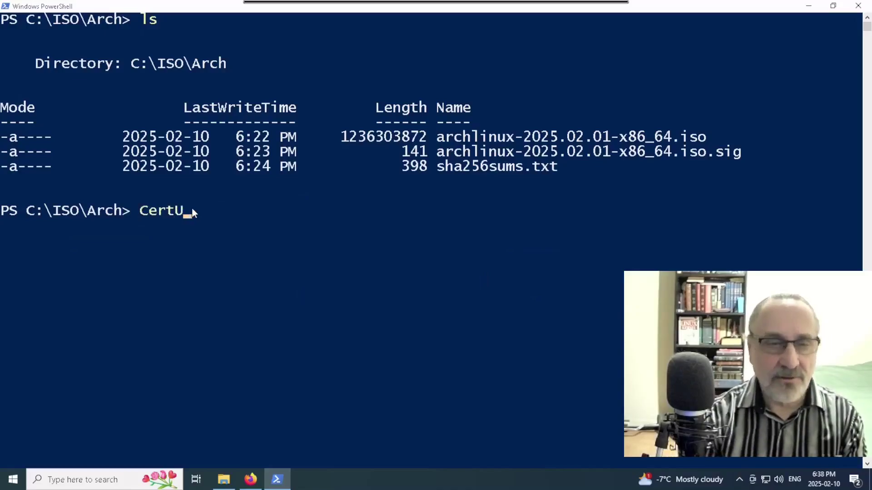
type("til -")
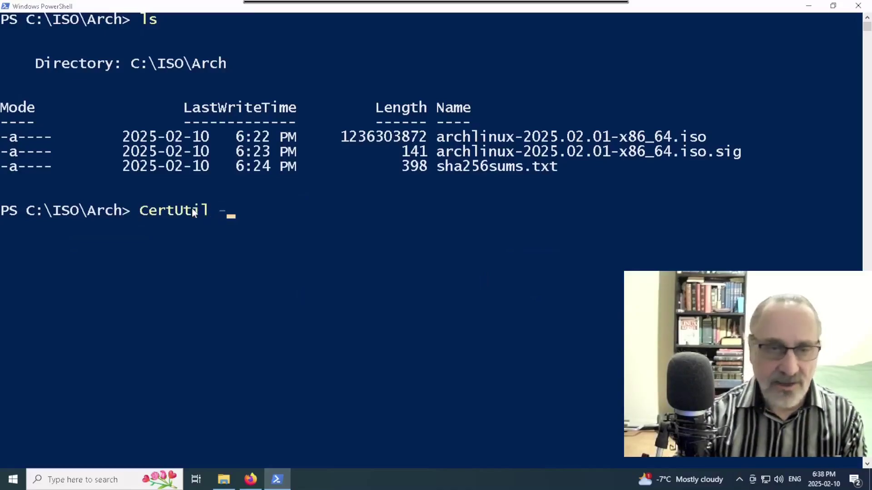
type("hashfile ")
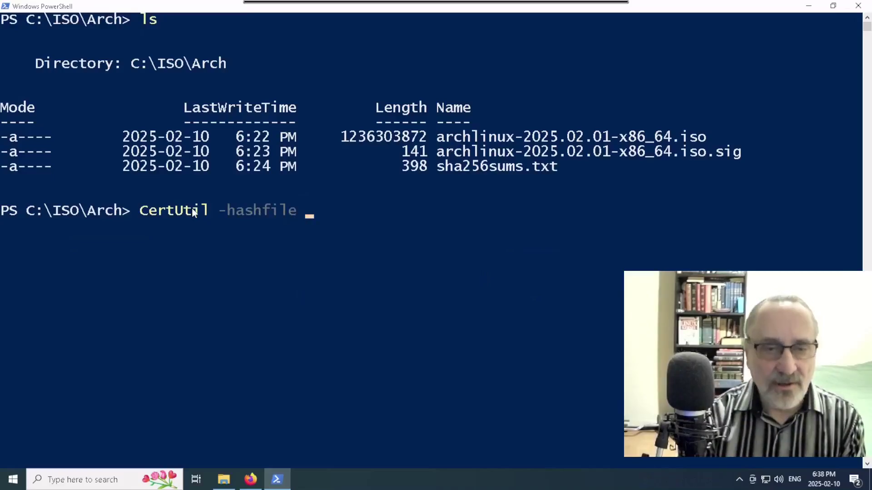
type("arch")
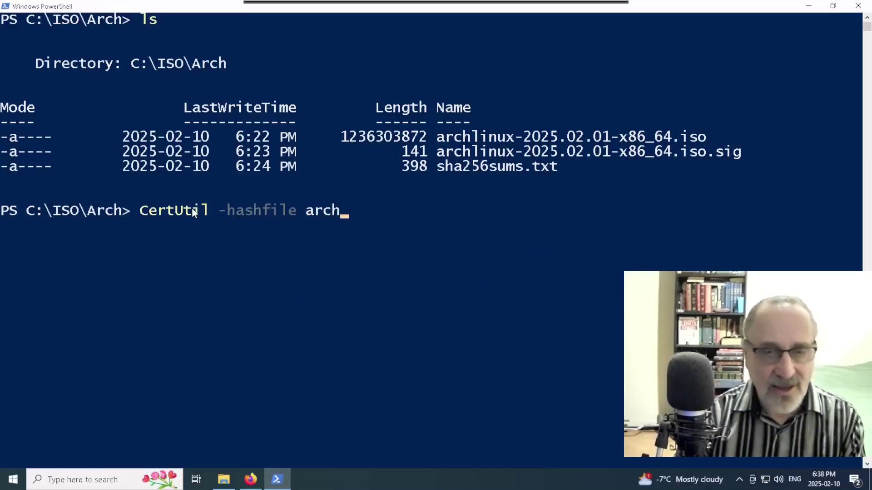
key("Tab")
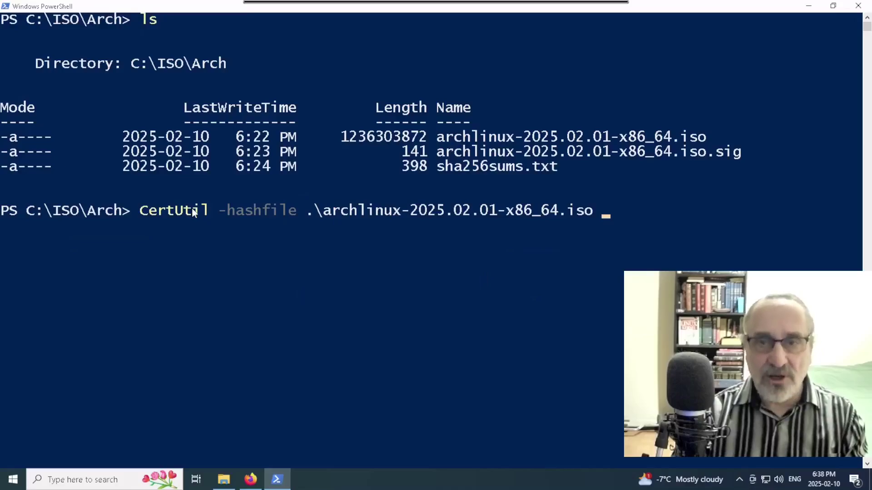
type("SH")
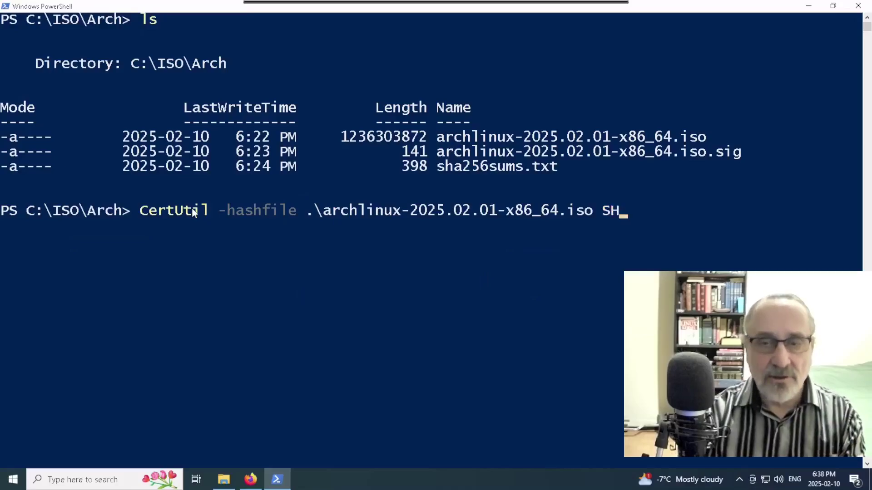
type("A256")
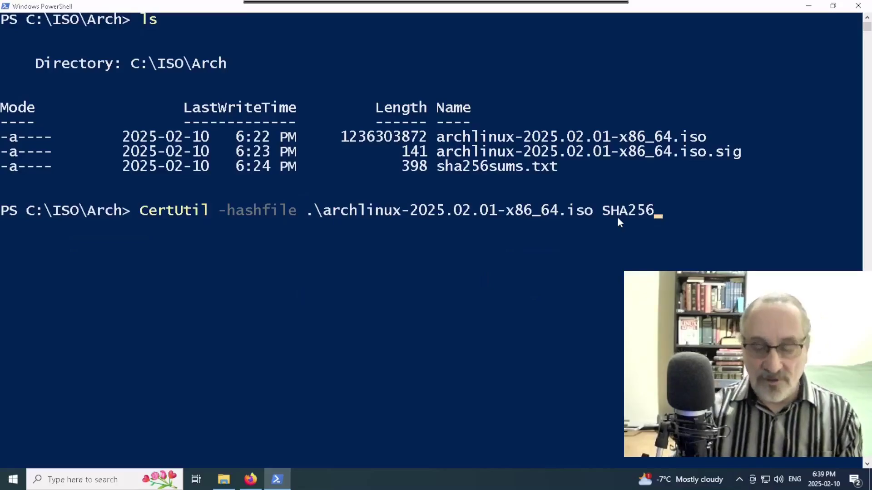
key("Return")
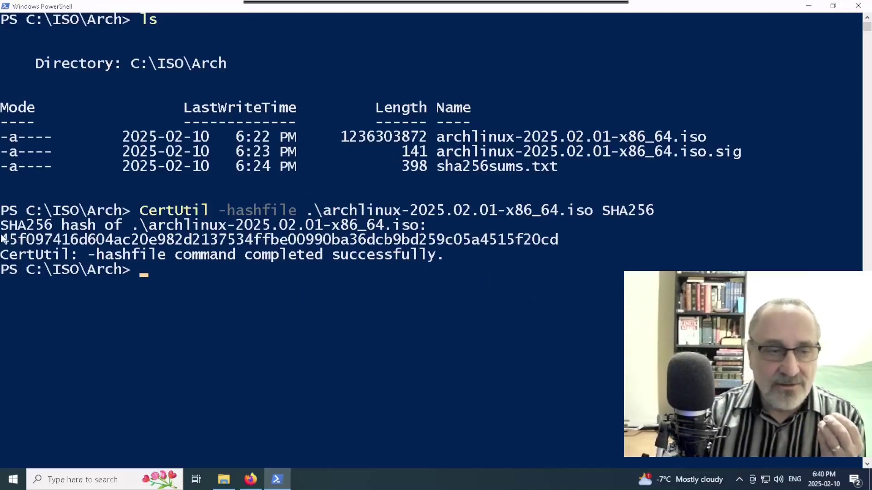
left_click_drag(2, 240, 558, 241)
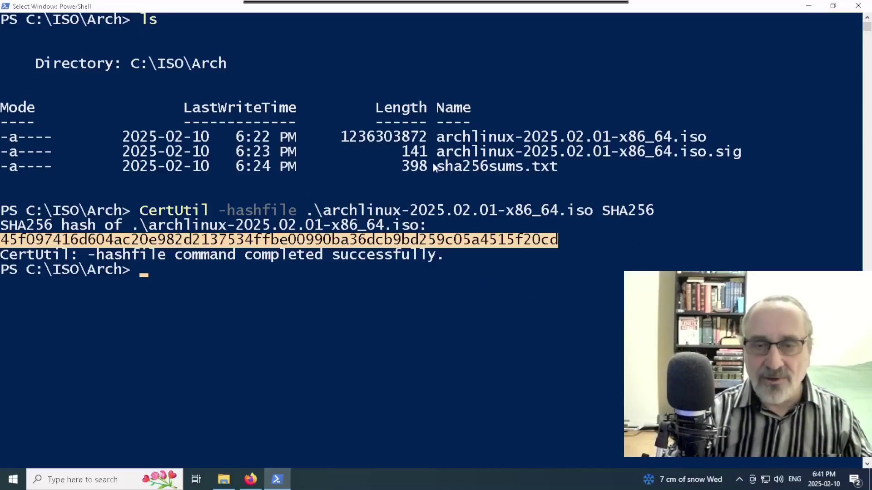
Copy the sha256sums.txt name, then open .\sha256sums.txt in Notepad from the prompt
left_click_drag(436, 168, 556, 168)
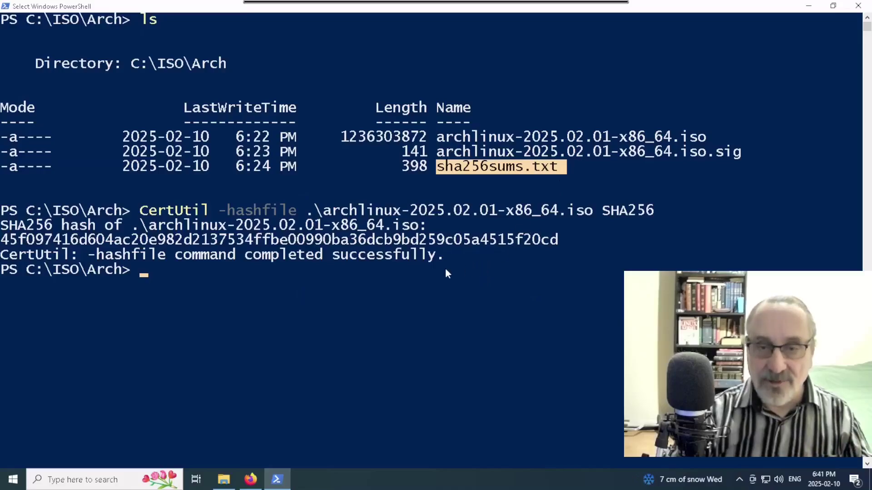
right_click(218, 269)
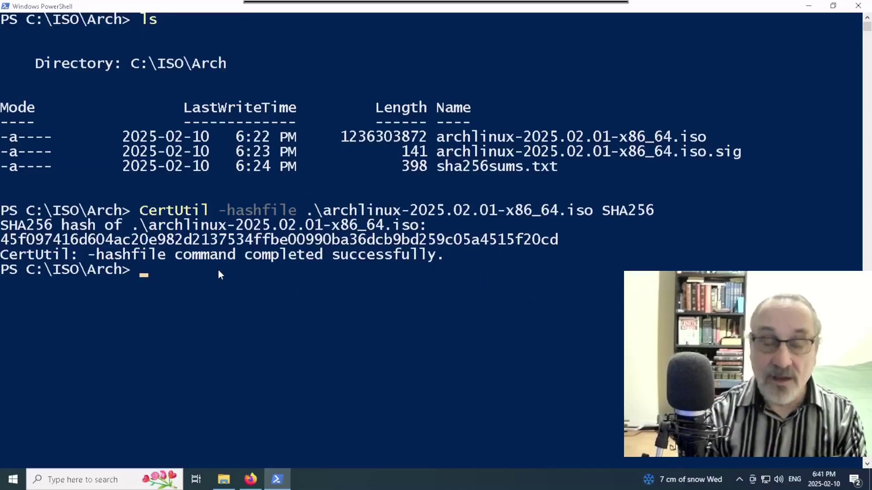
type("notepad")
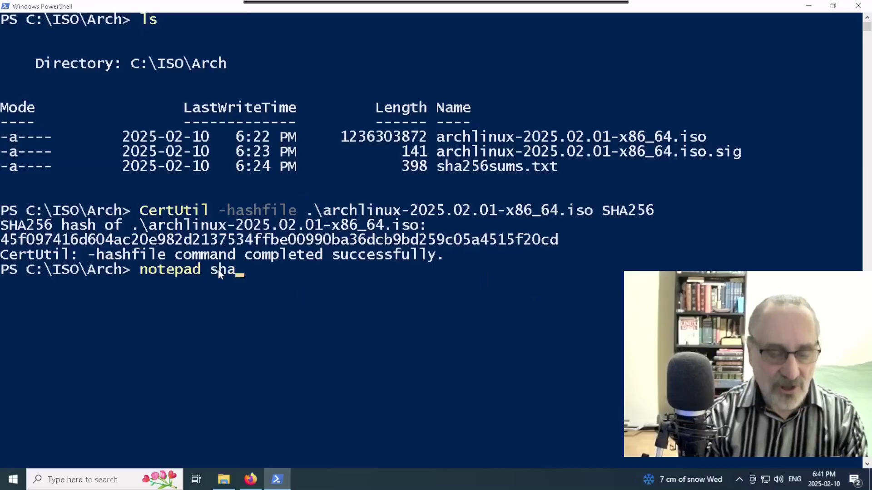
type("sha")
key("Tab")
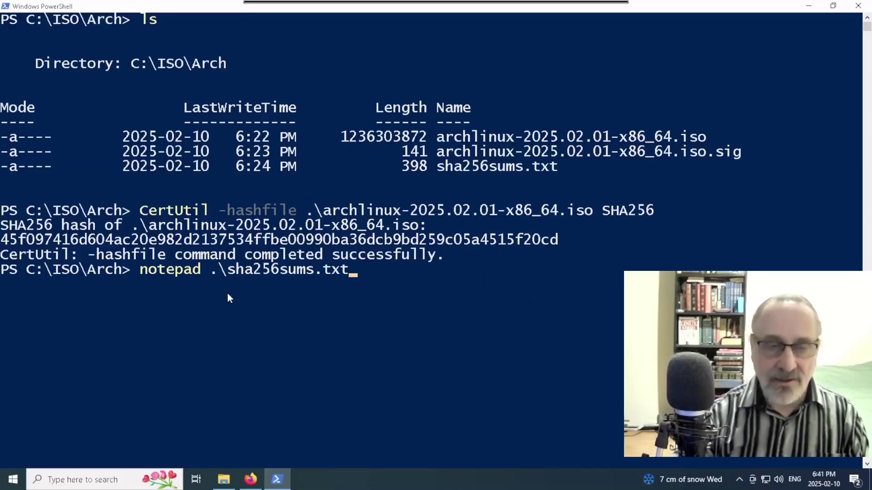
key("Return")
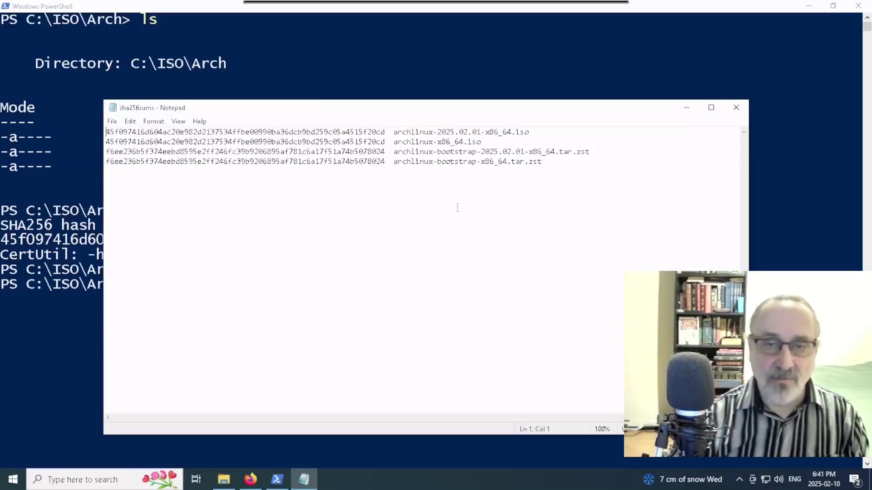
Maximize Notepad and delete checksum lines 2–4, keeping only the archlinux-2025.02.01-x86_64.iso hash
left_click(711, 108)
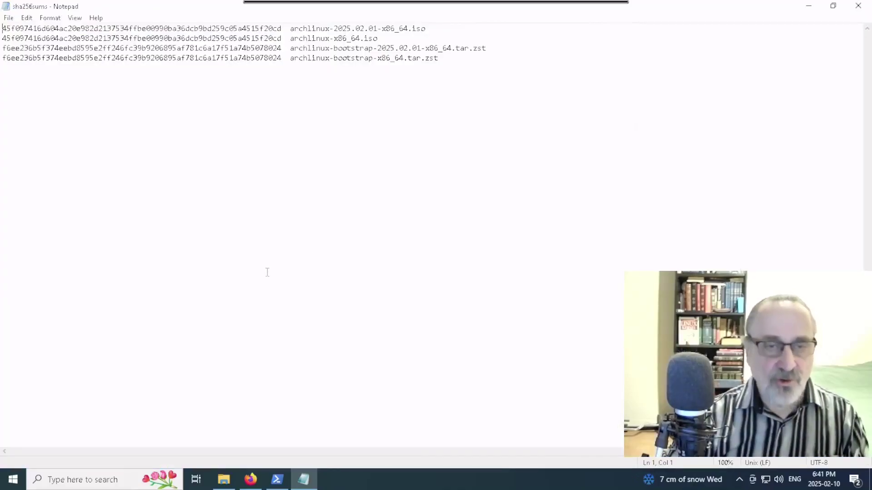
scroll(267, 272, "up", 6)
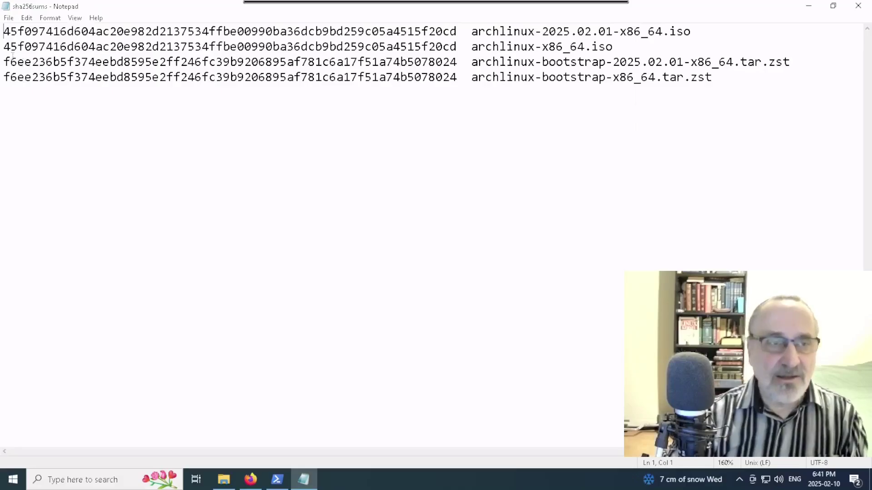
left_click_drag(6, 50, 290, 94)
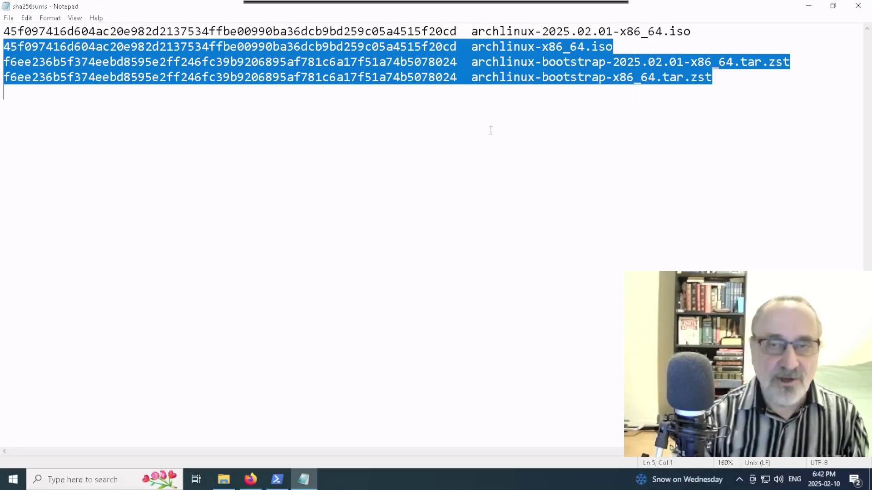
key("Delete")
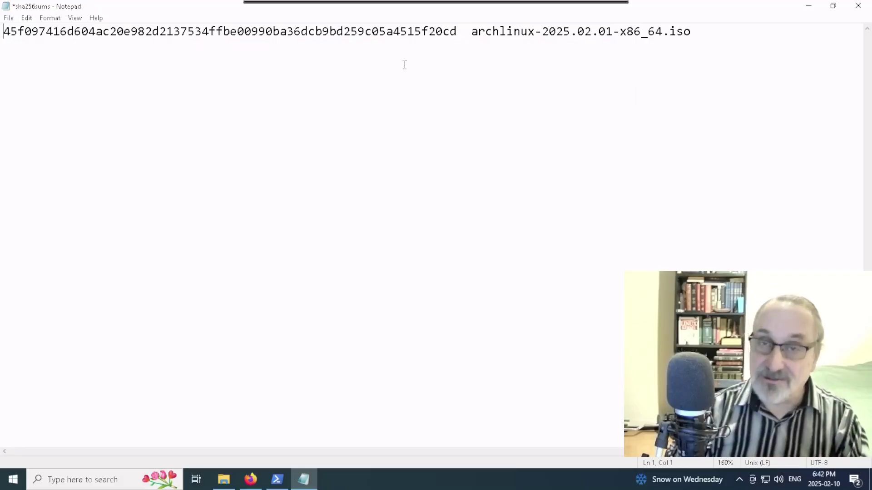
left_click(278, 481)
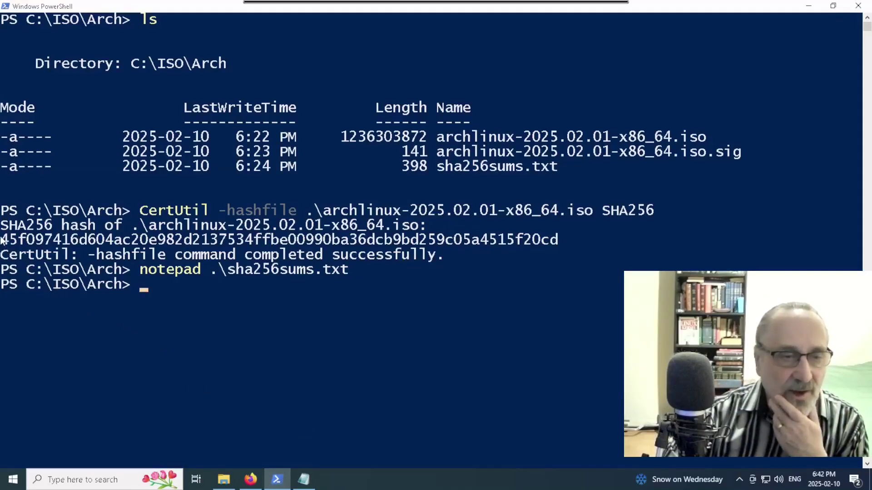
Select and copy the CertUtil SHA256 hash 45f097416d…20cd from the console
left_click_drag(1, 240, 558, 240)
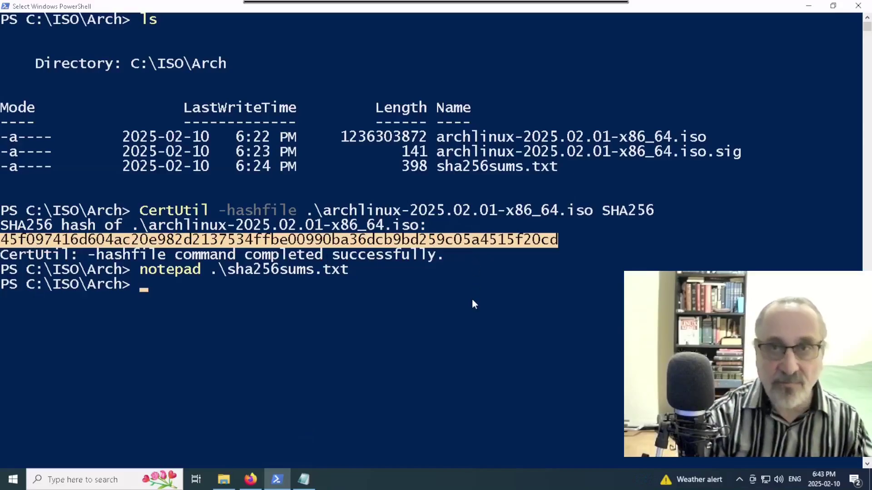
key("ctrl+c")
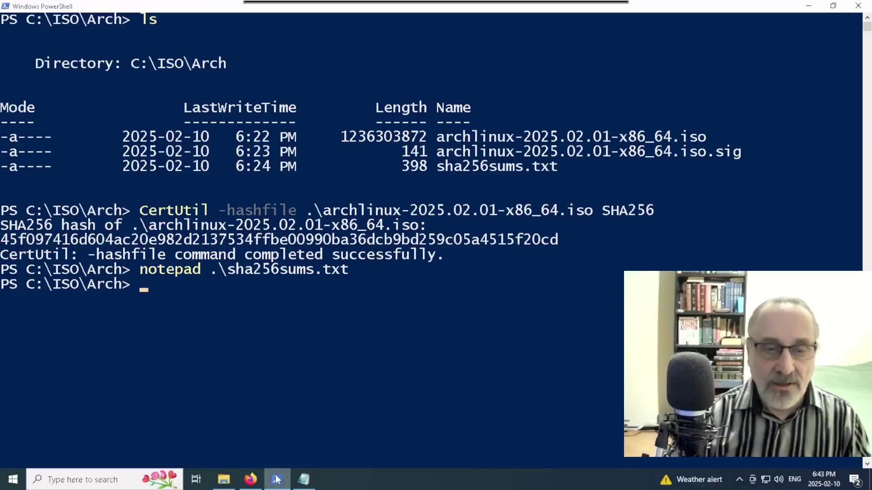
Paste the computed hash onto line 2 of sha256sums.txt, save the file, and close Notepad
left_click(302, 486)
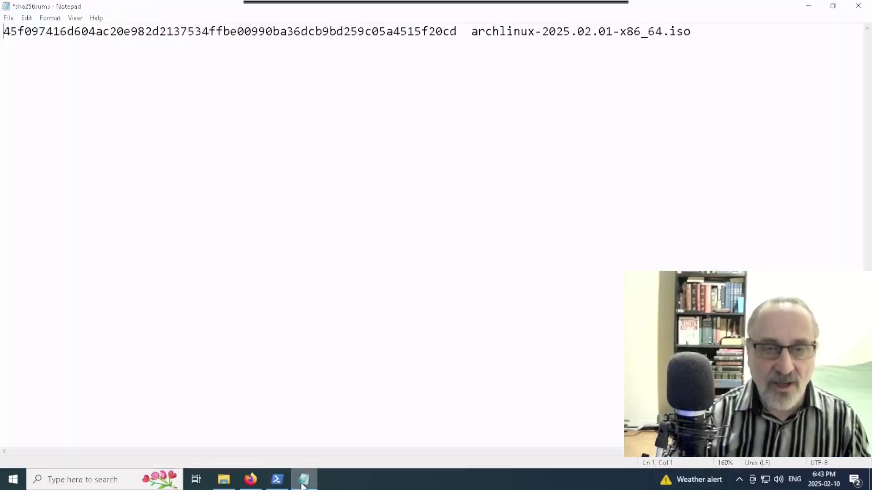
left_click(98, 147)
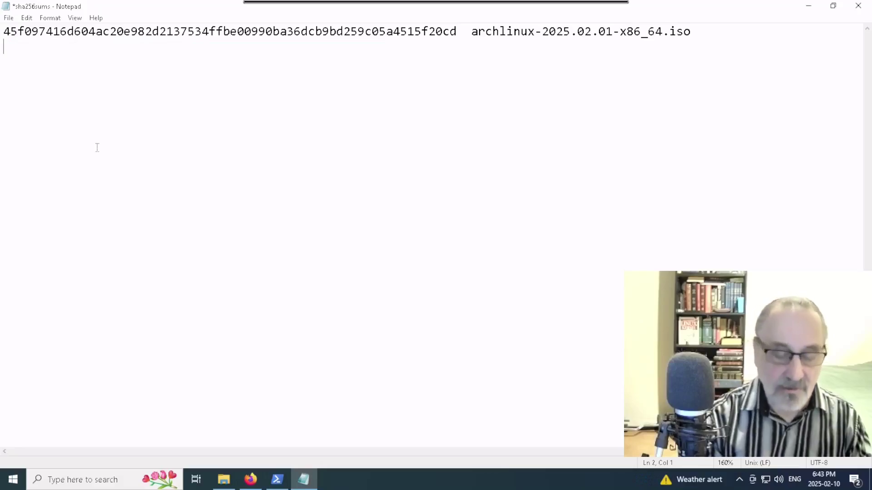
key("ctrl+v")
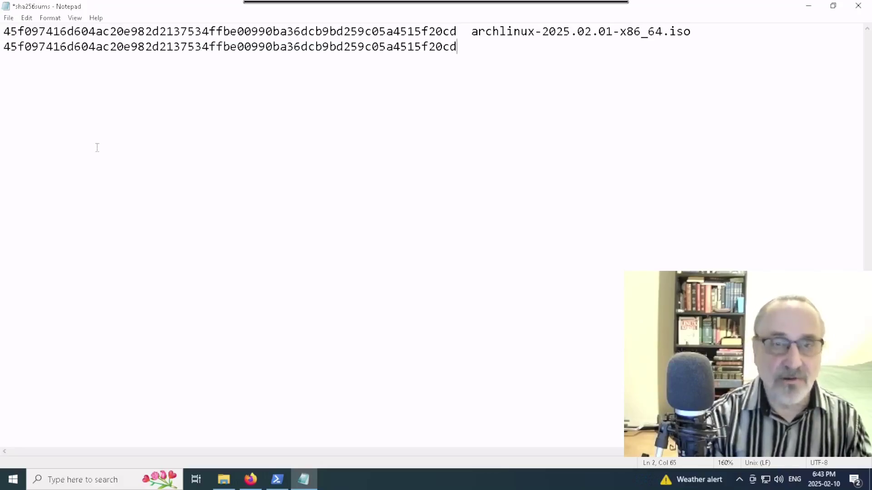
key("Return")
key("Return")
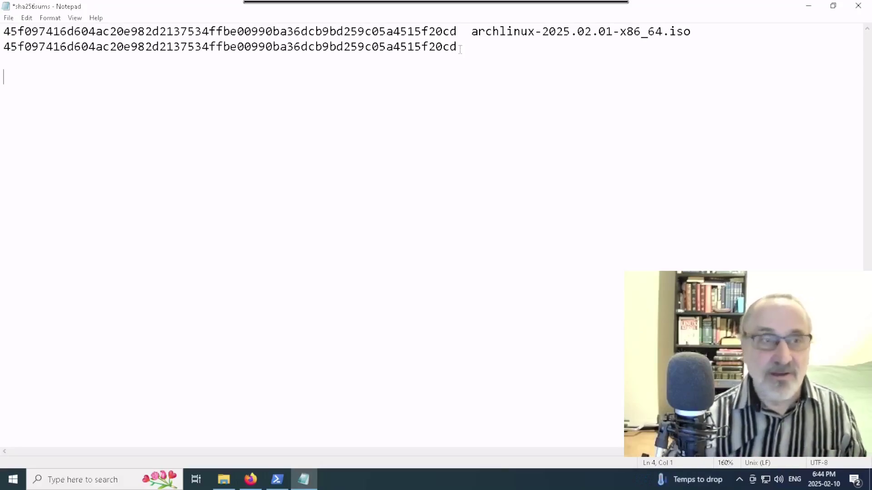
left_click(8, 18)
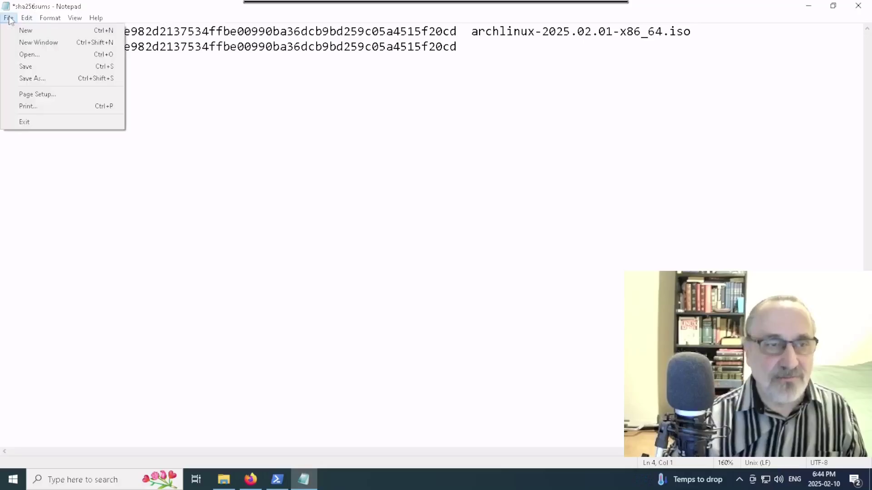
left_click(66, 66)
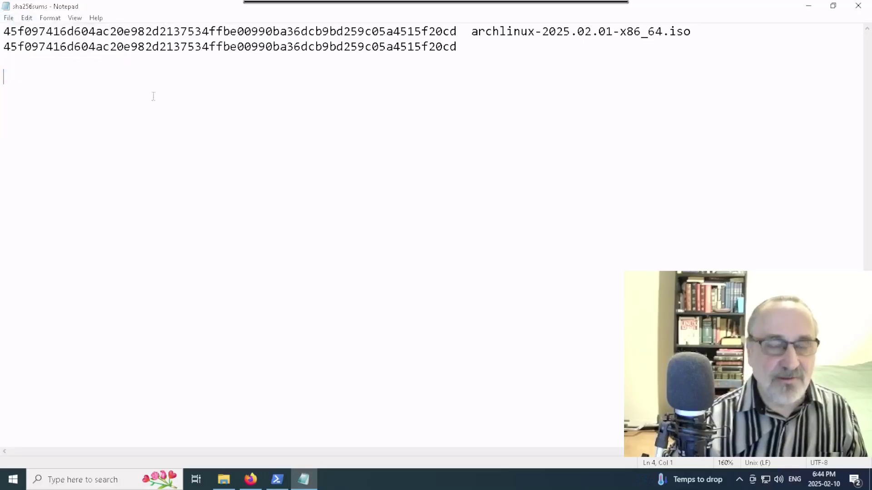
left_click(854, 7)
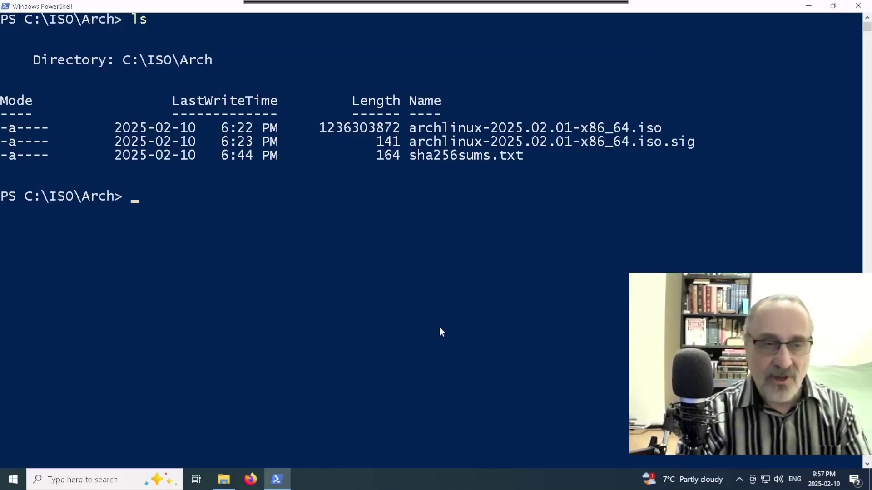
Print sha256sums.txt with cat and highlight the listed and computed hash lines to compare them
type("cat sha")
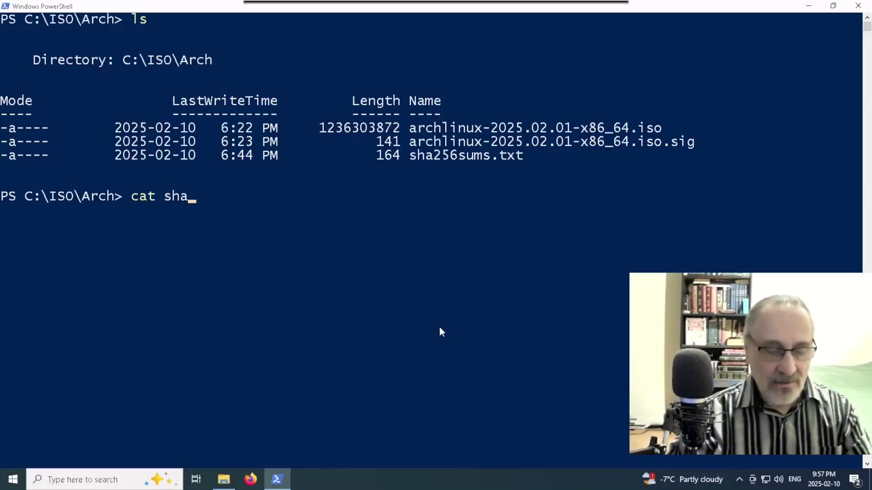
key("Tab")
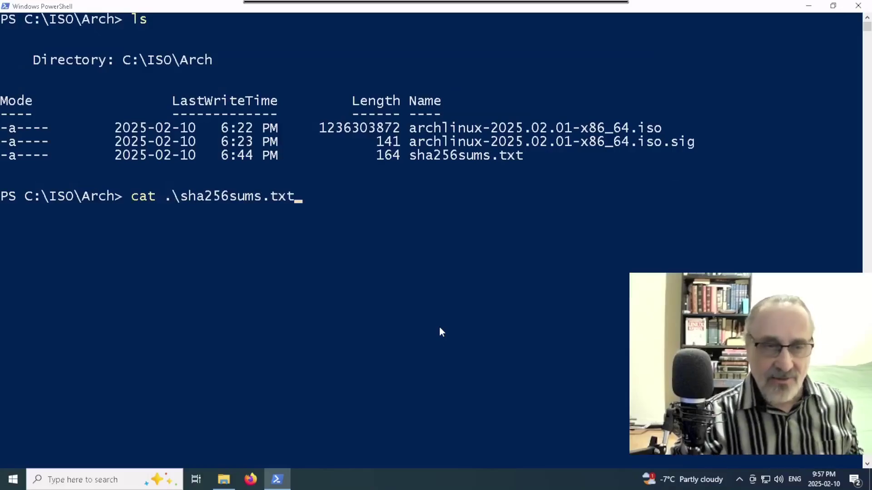
key("Return")
left_click_drag(1, 209, 796, 210)
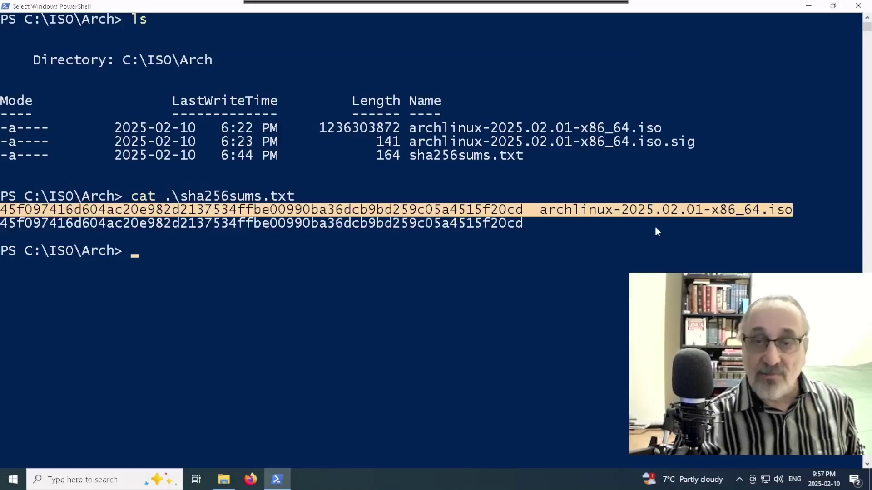
left_click_drag(1, 225, 523, 228)
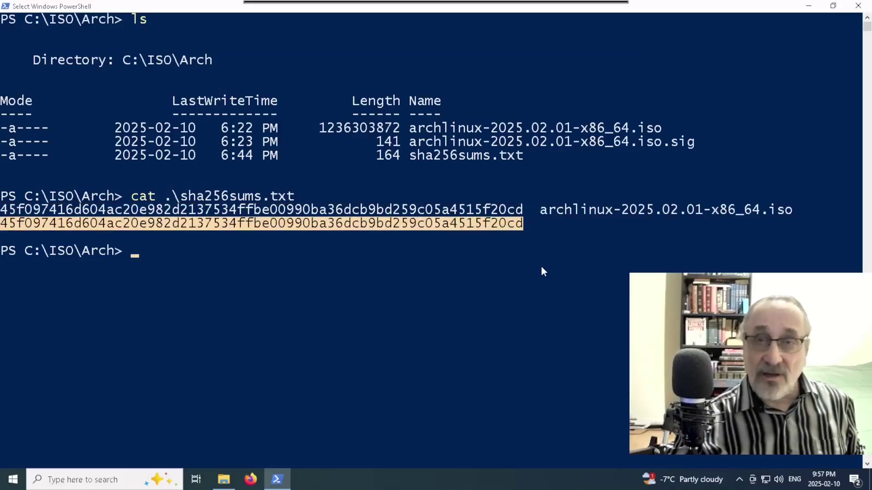
left_click(464, 262)
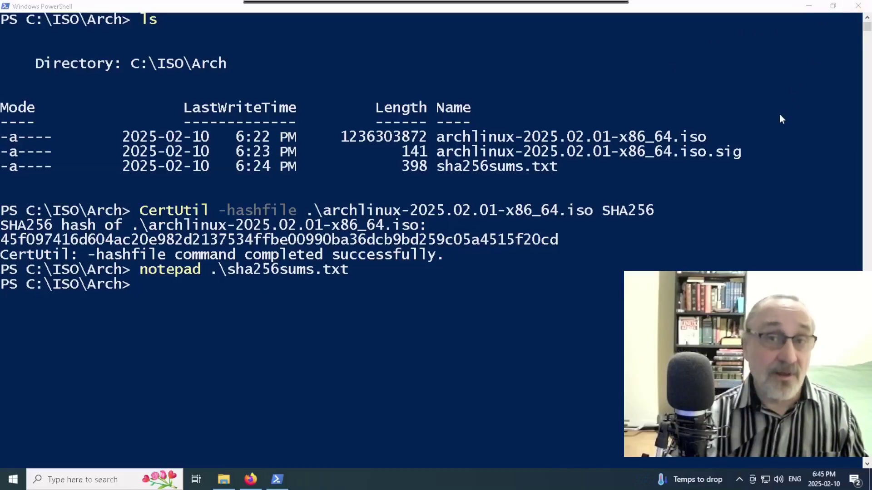
Close the PowerShell, Firefox and File Explorer windows one after another to clear the desktop
left_click(857, 7)
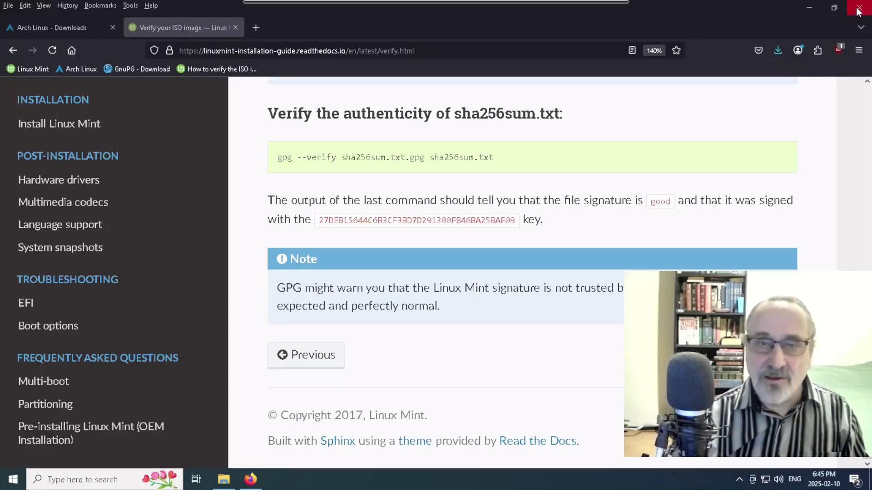
left_click(857, 8)
left_click(857, 6)
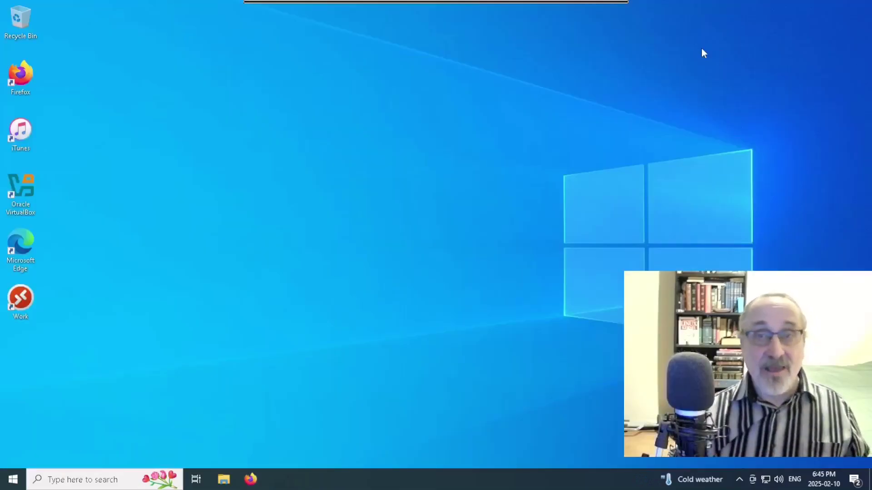